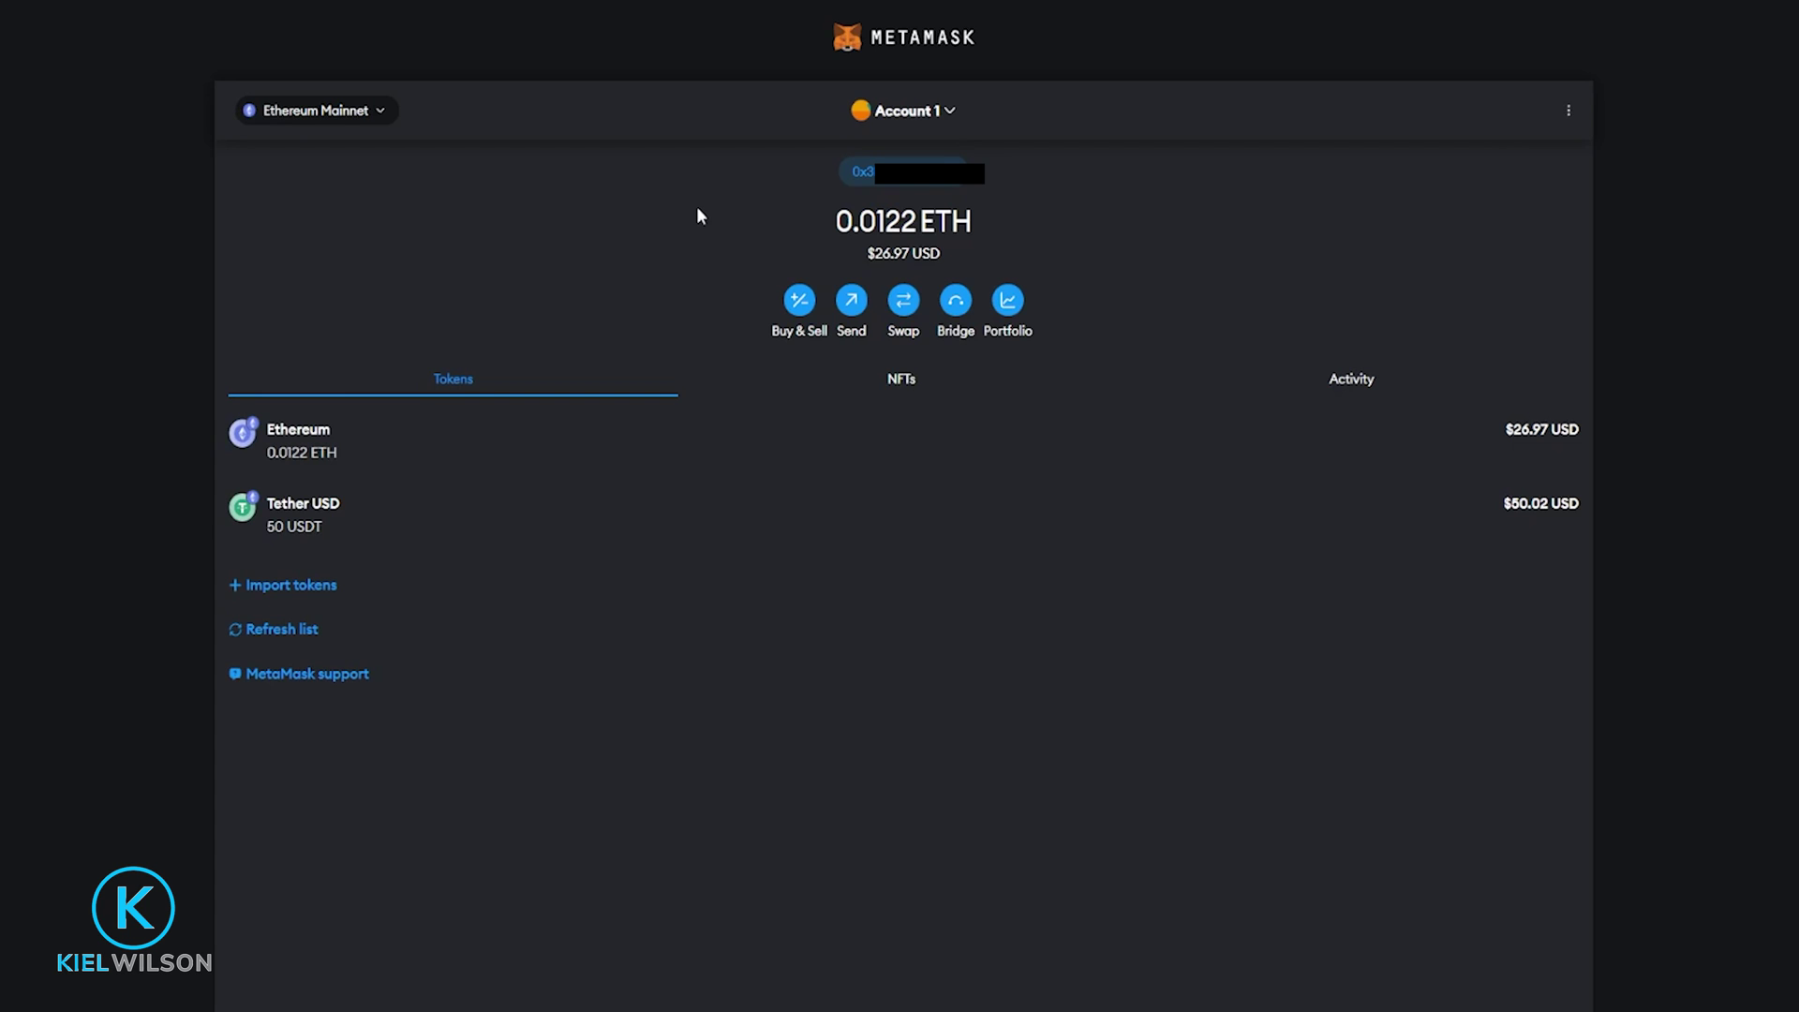
Glance at the account list, then start a swap from ETH and dismiss the 'Smart Swaps are here!' notice
{"action": "left_click", "coordinate": [907, 113]}
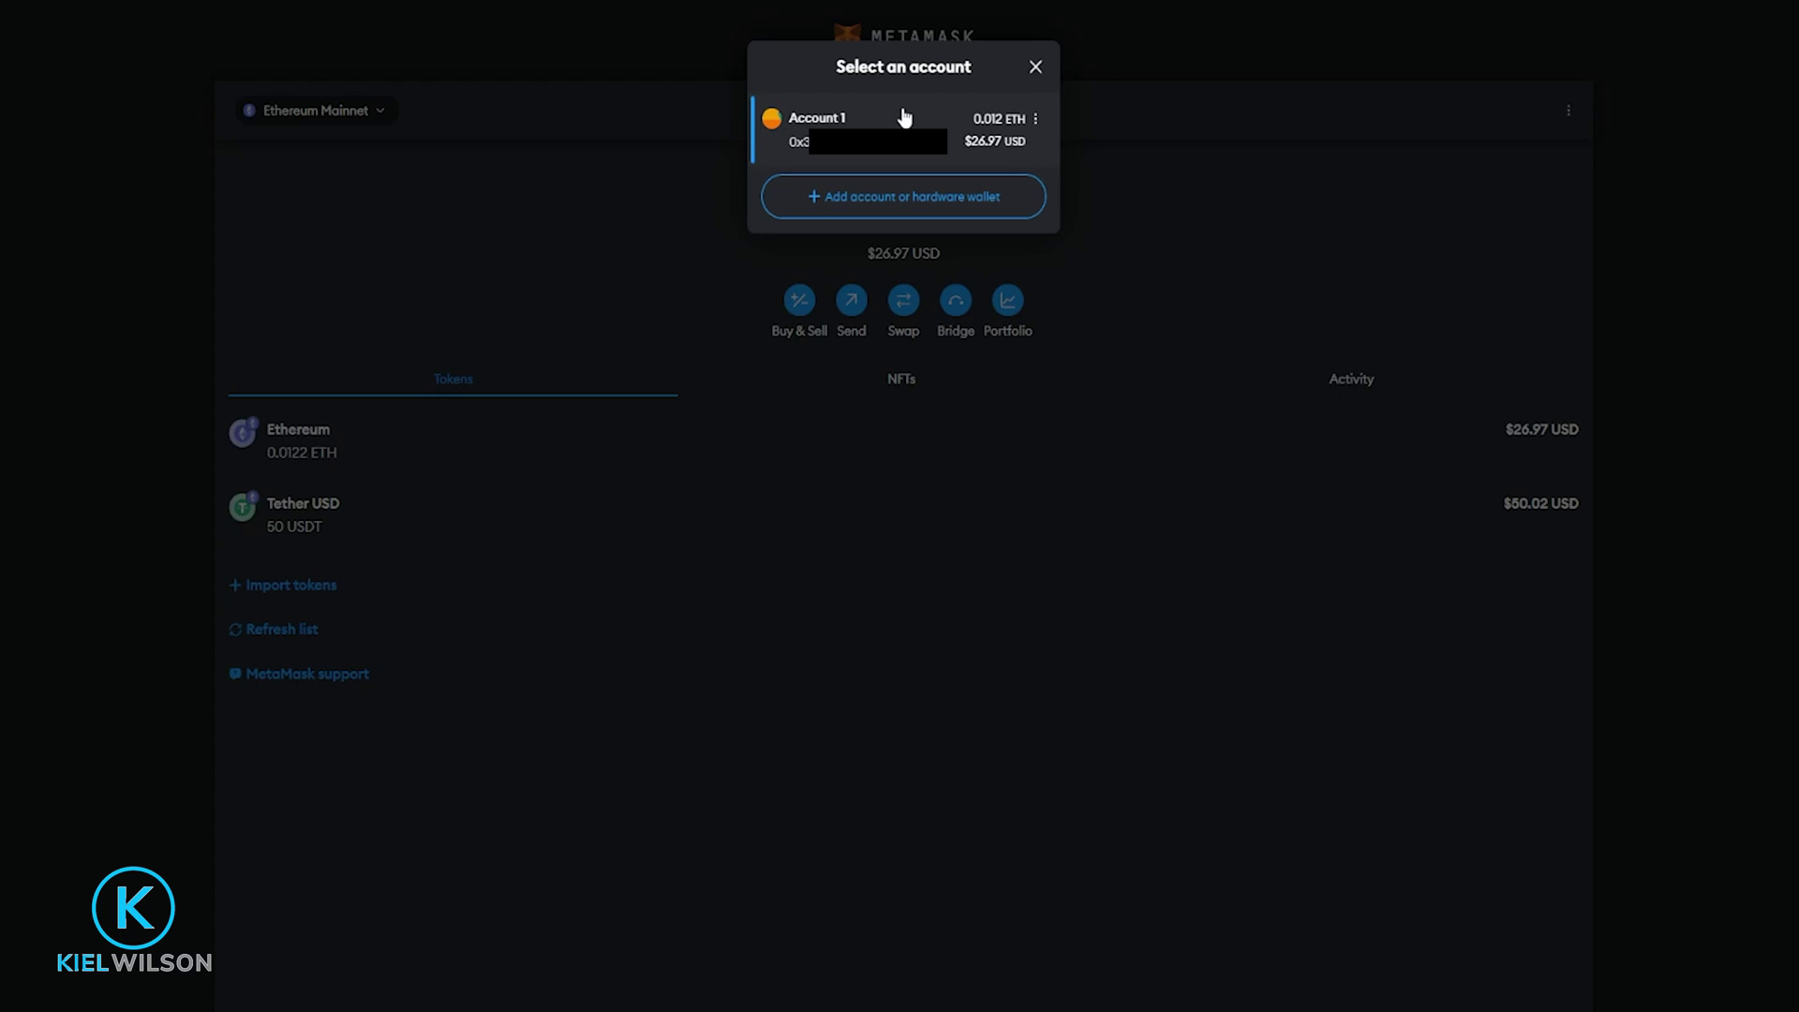
{"action": "left_click", "coordinate": [1035, 67]}
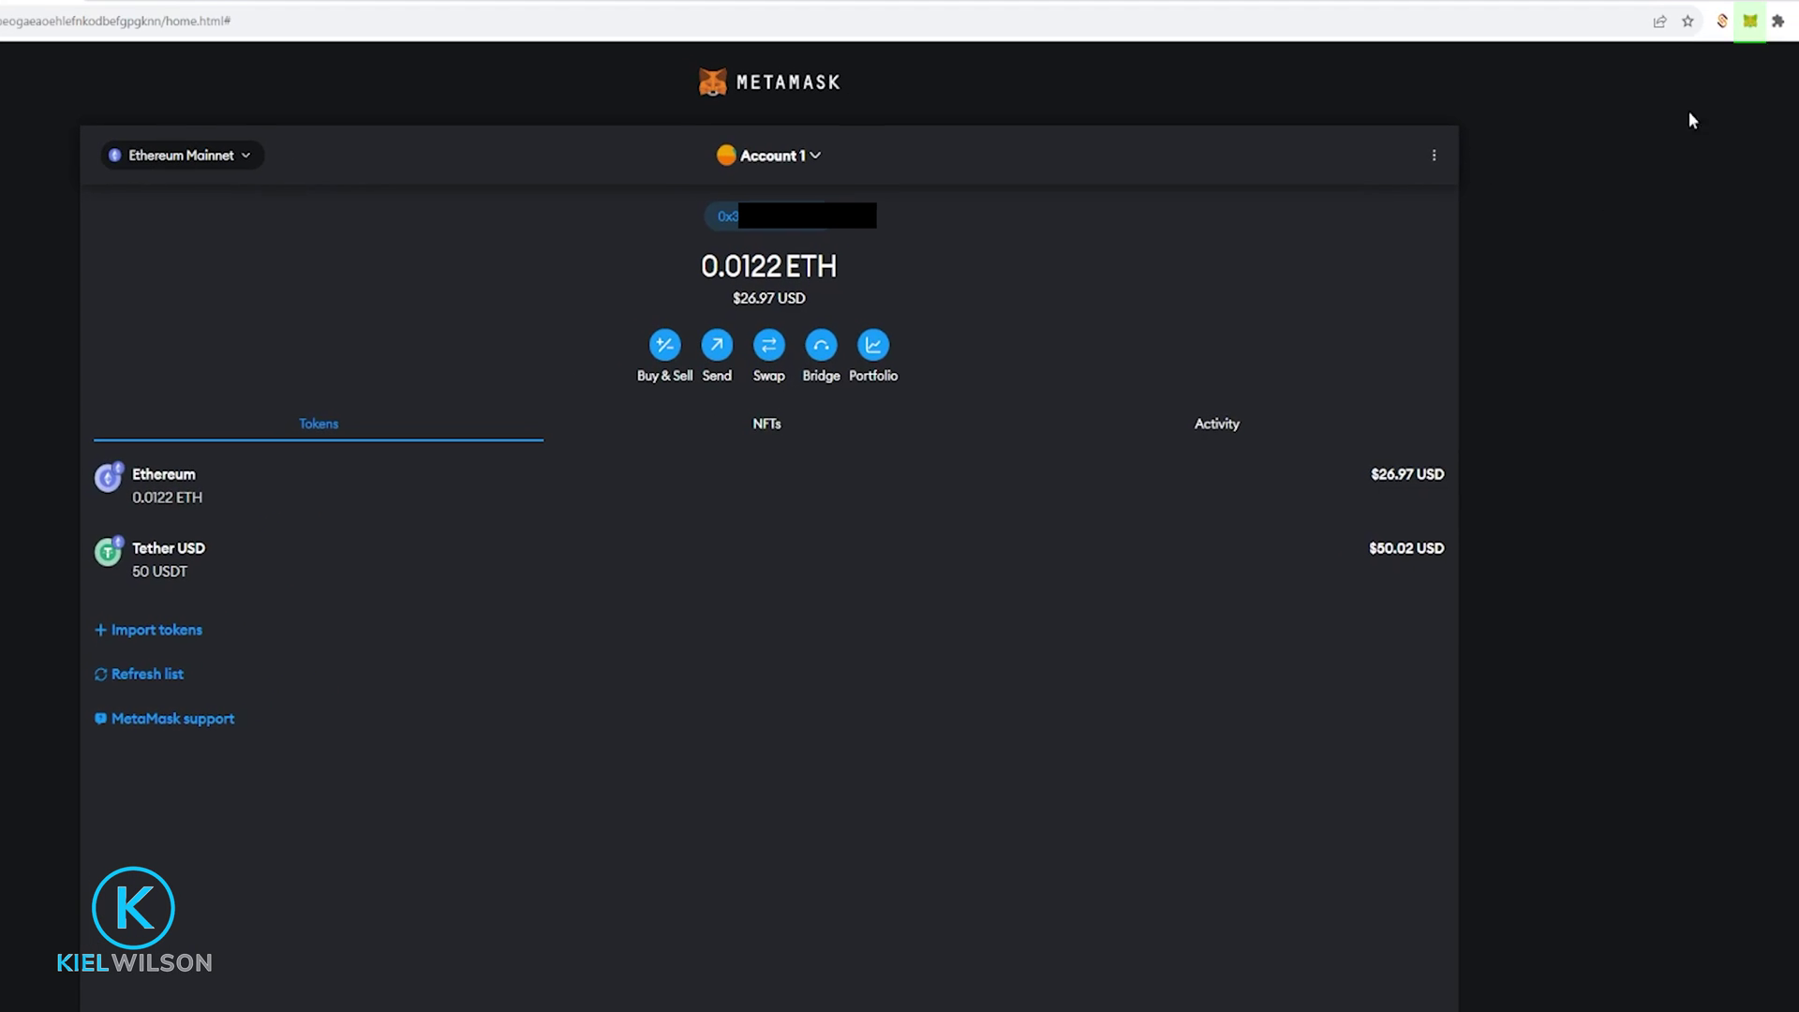
{"action": "left_click", "coordinate": [1749, 22]}
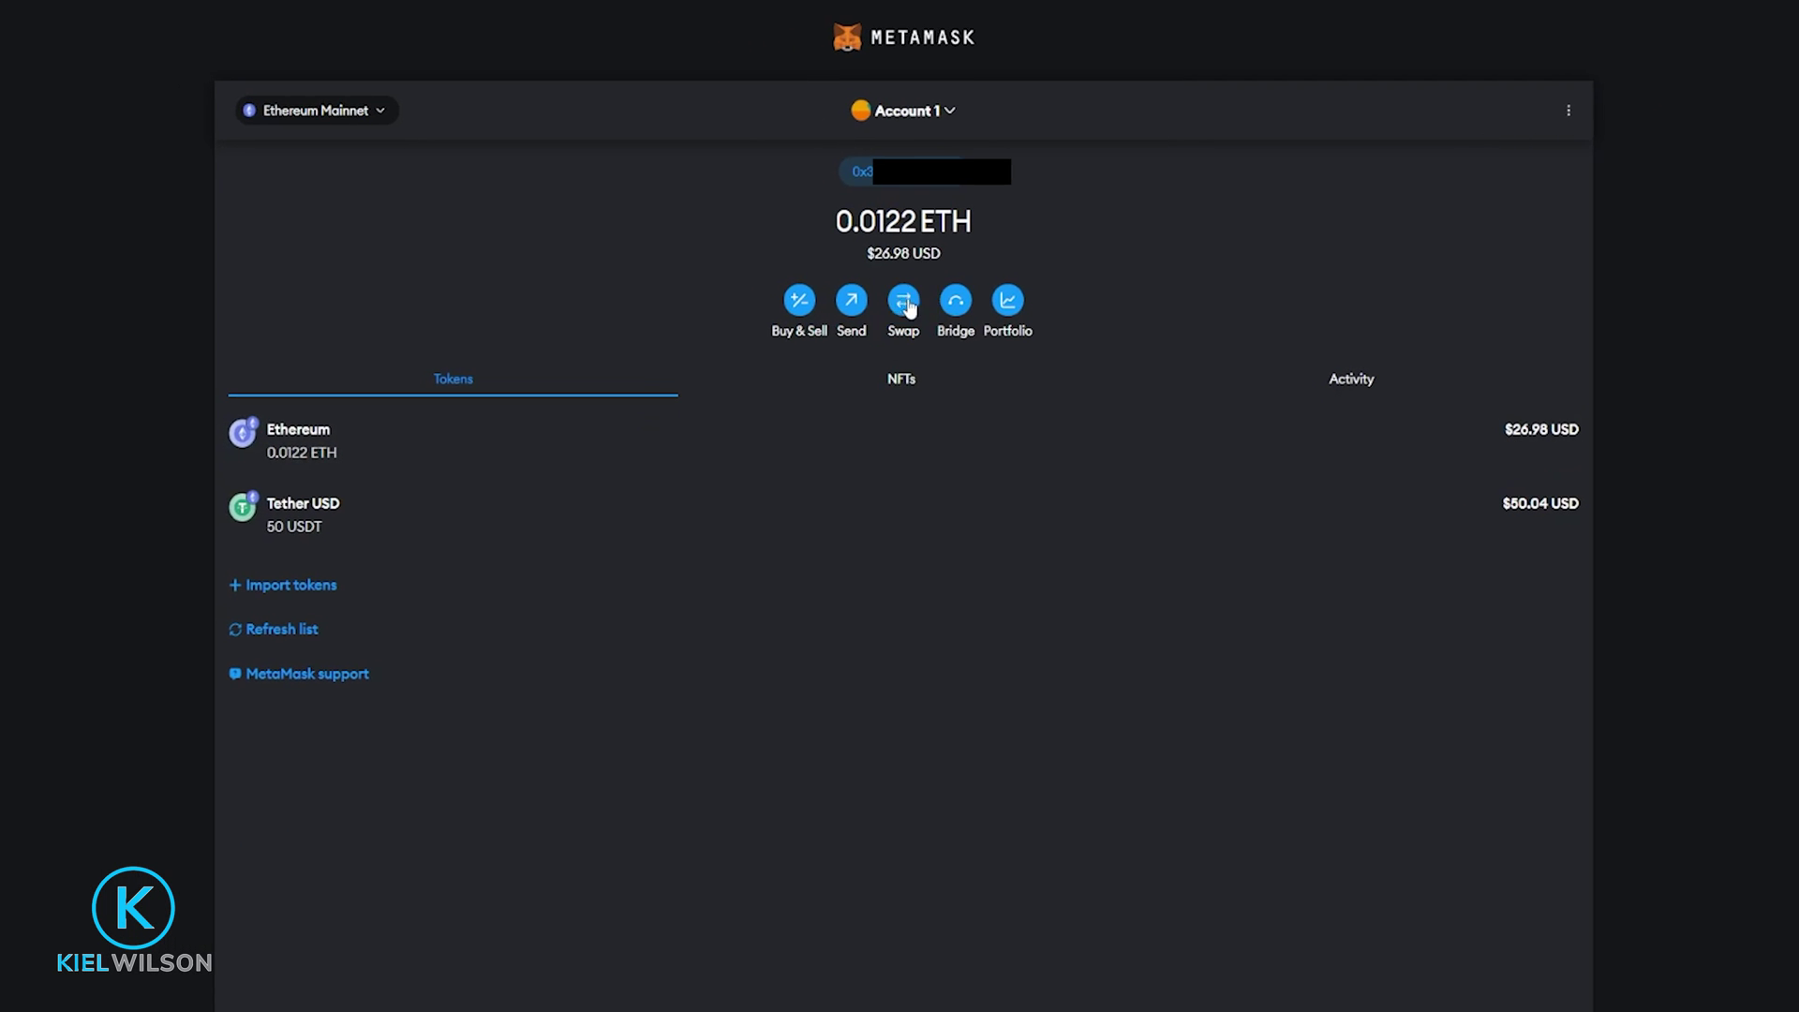
{"action": "left_click", "coordinate": [903, 306]}
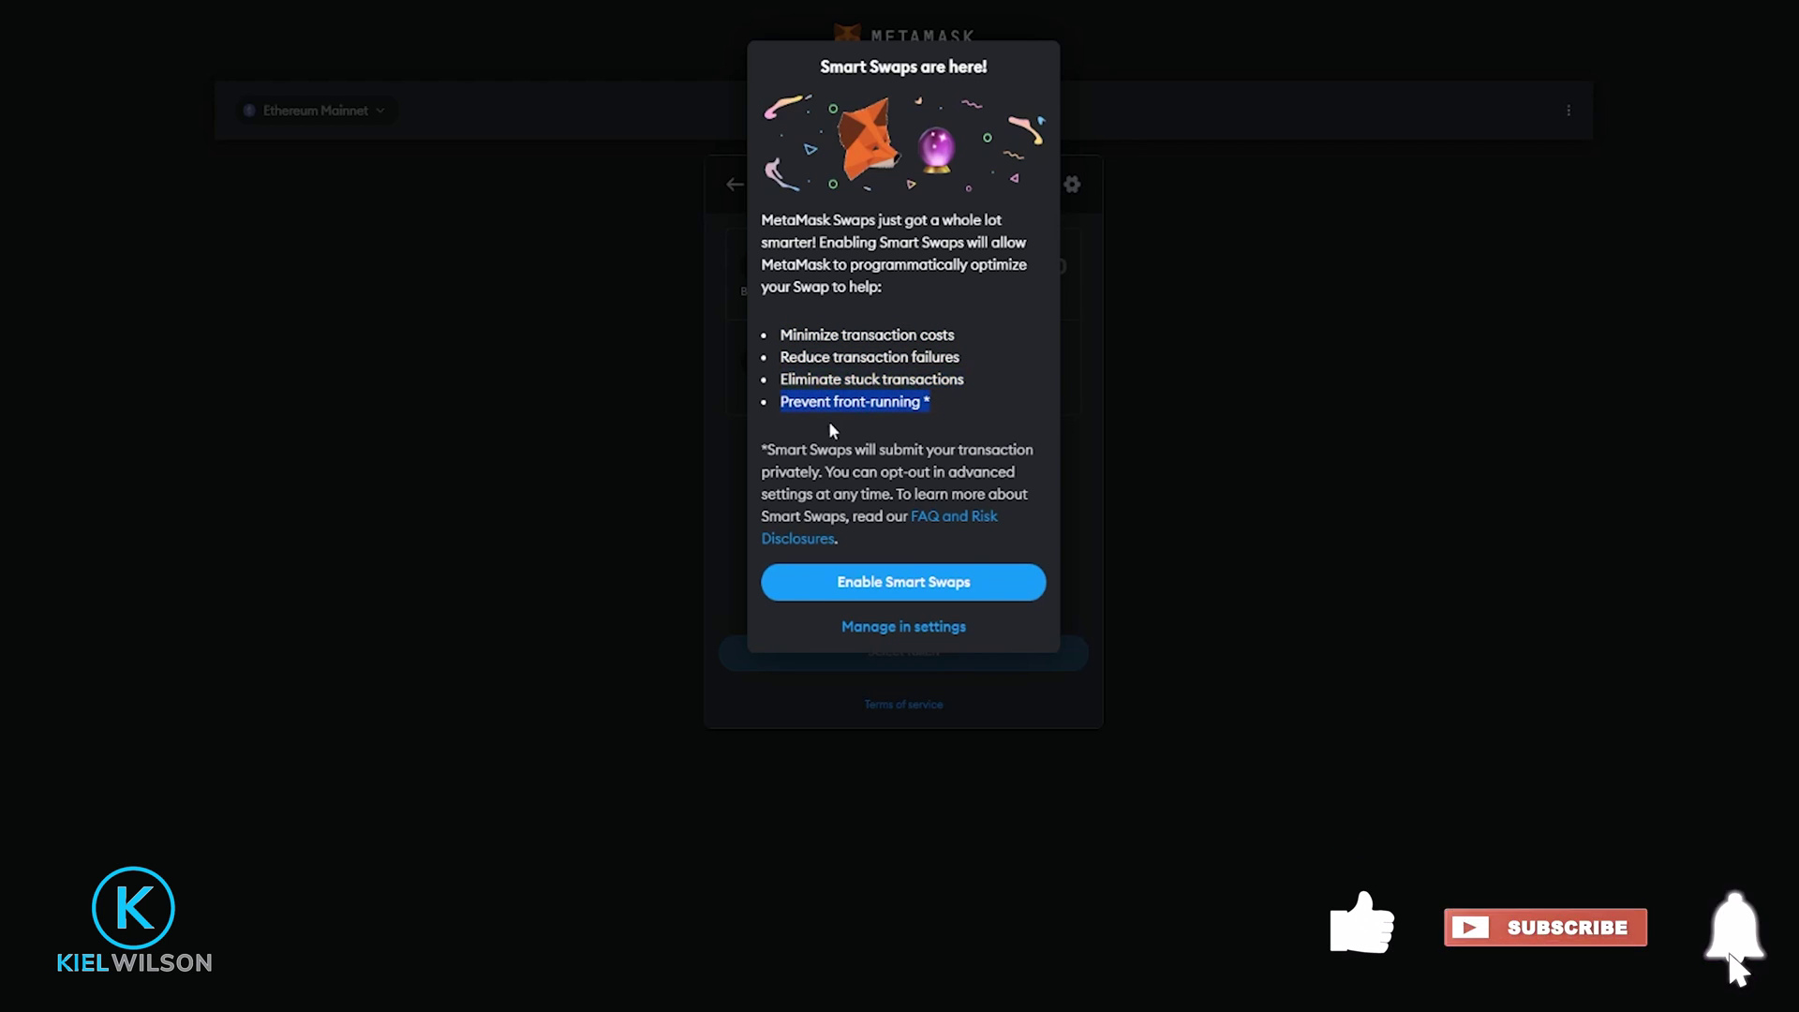
{"action": "left_click_drag", "start_coordinate": [767, 449], "coordinate": [1037, 465]}
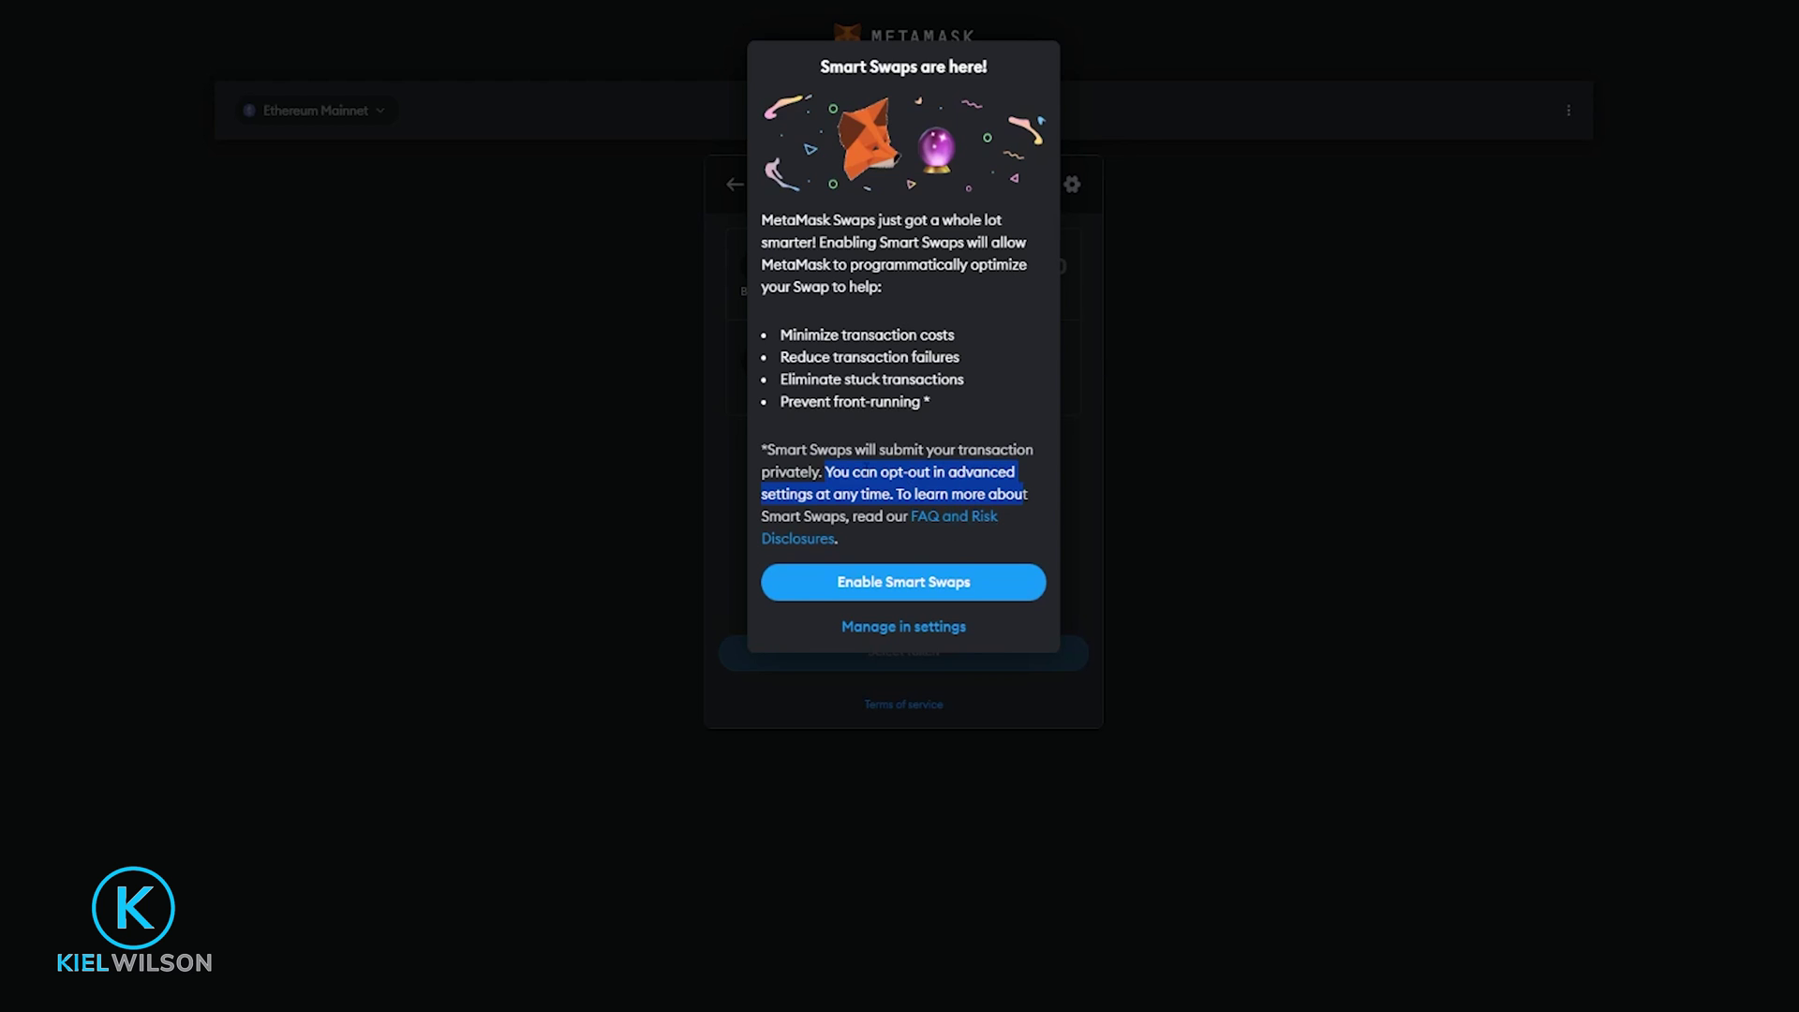
{"action": "left_click", "coordinate": [928, 585]}
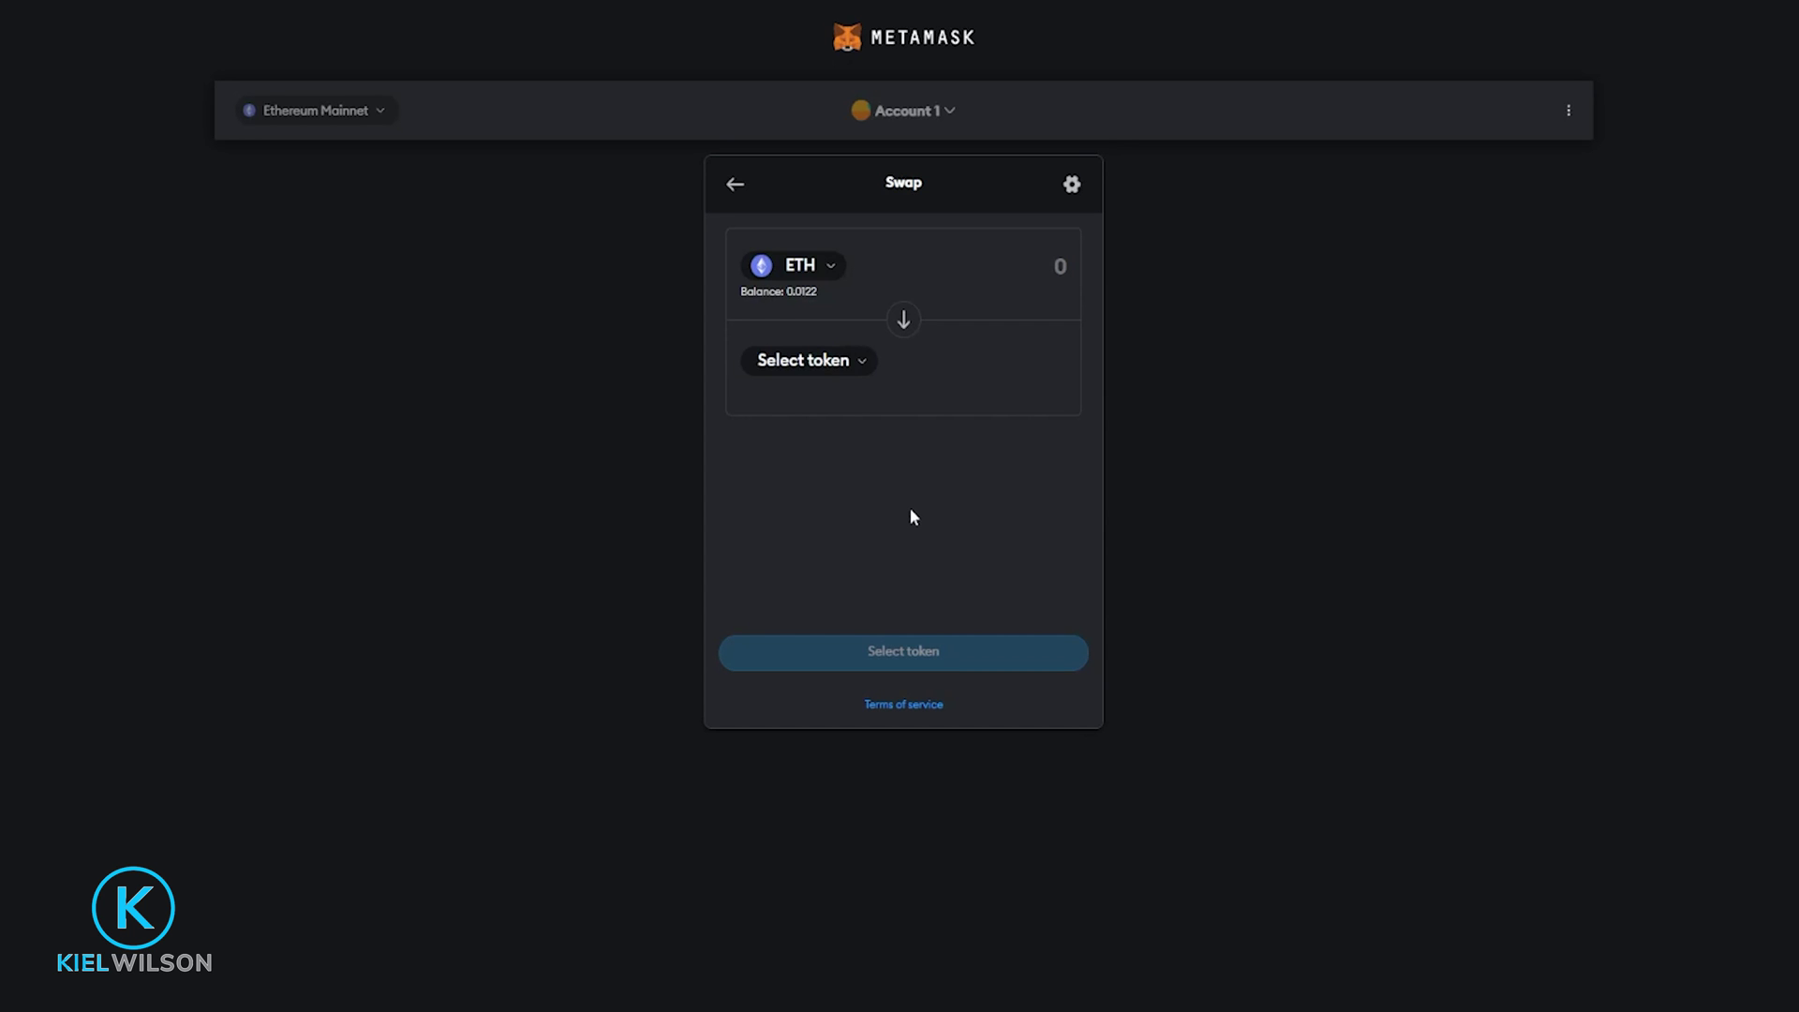
Set the swap pair to USDT (balance 50) into ETH, leaving transaction settings unchanged
{"action": "left_click", "coordinate": [1071, 184]}
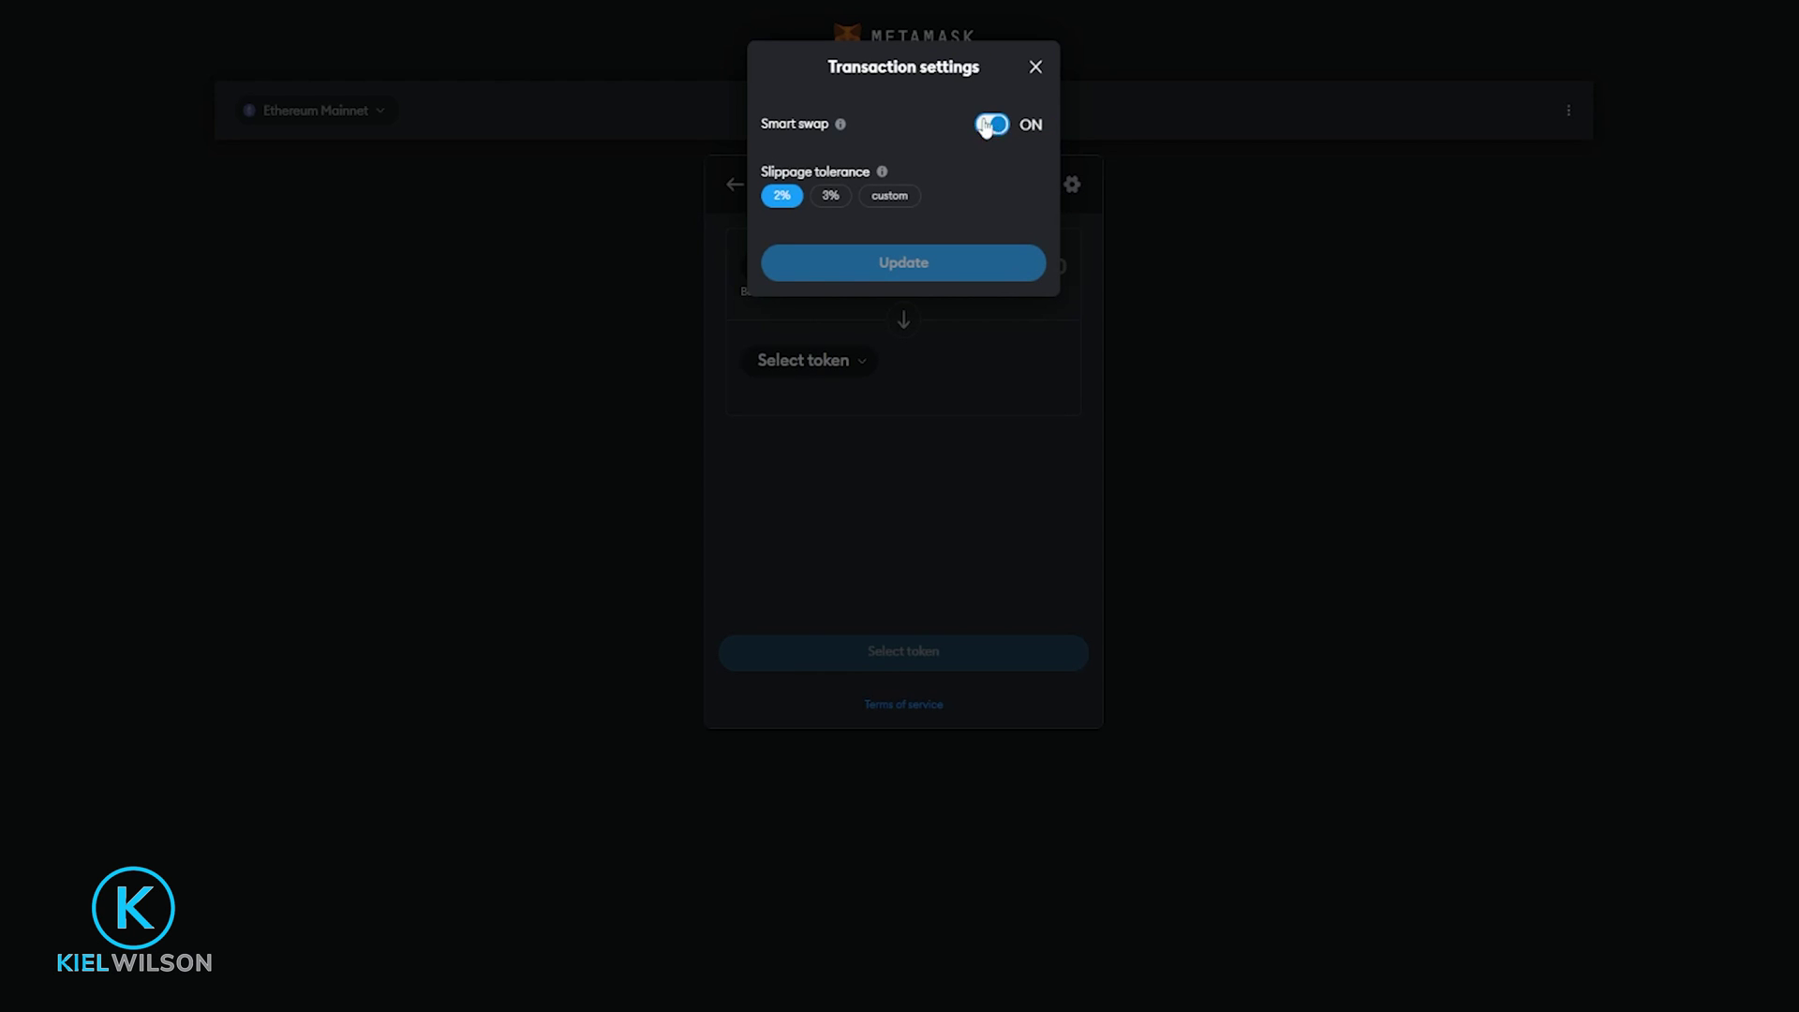
{"action": "left_click", "coordinate": [879, 266]}
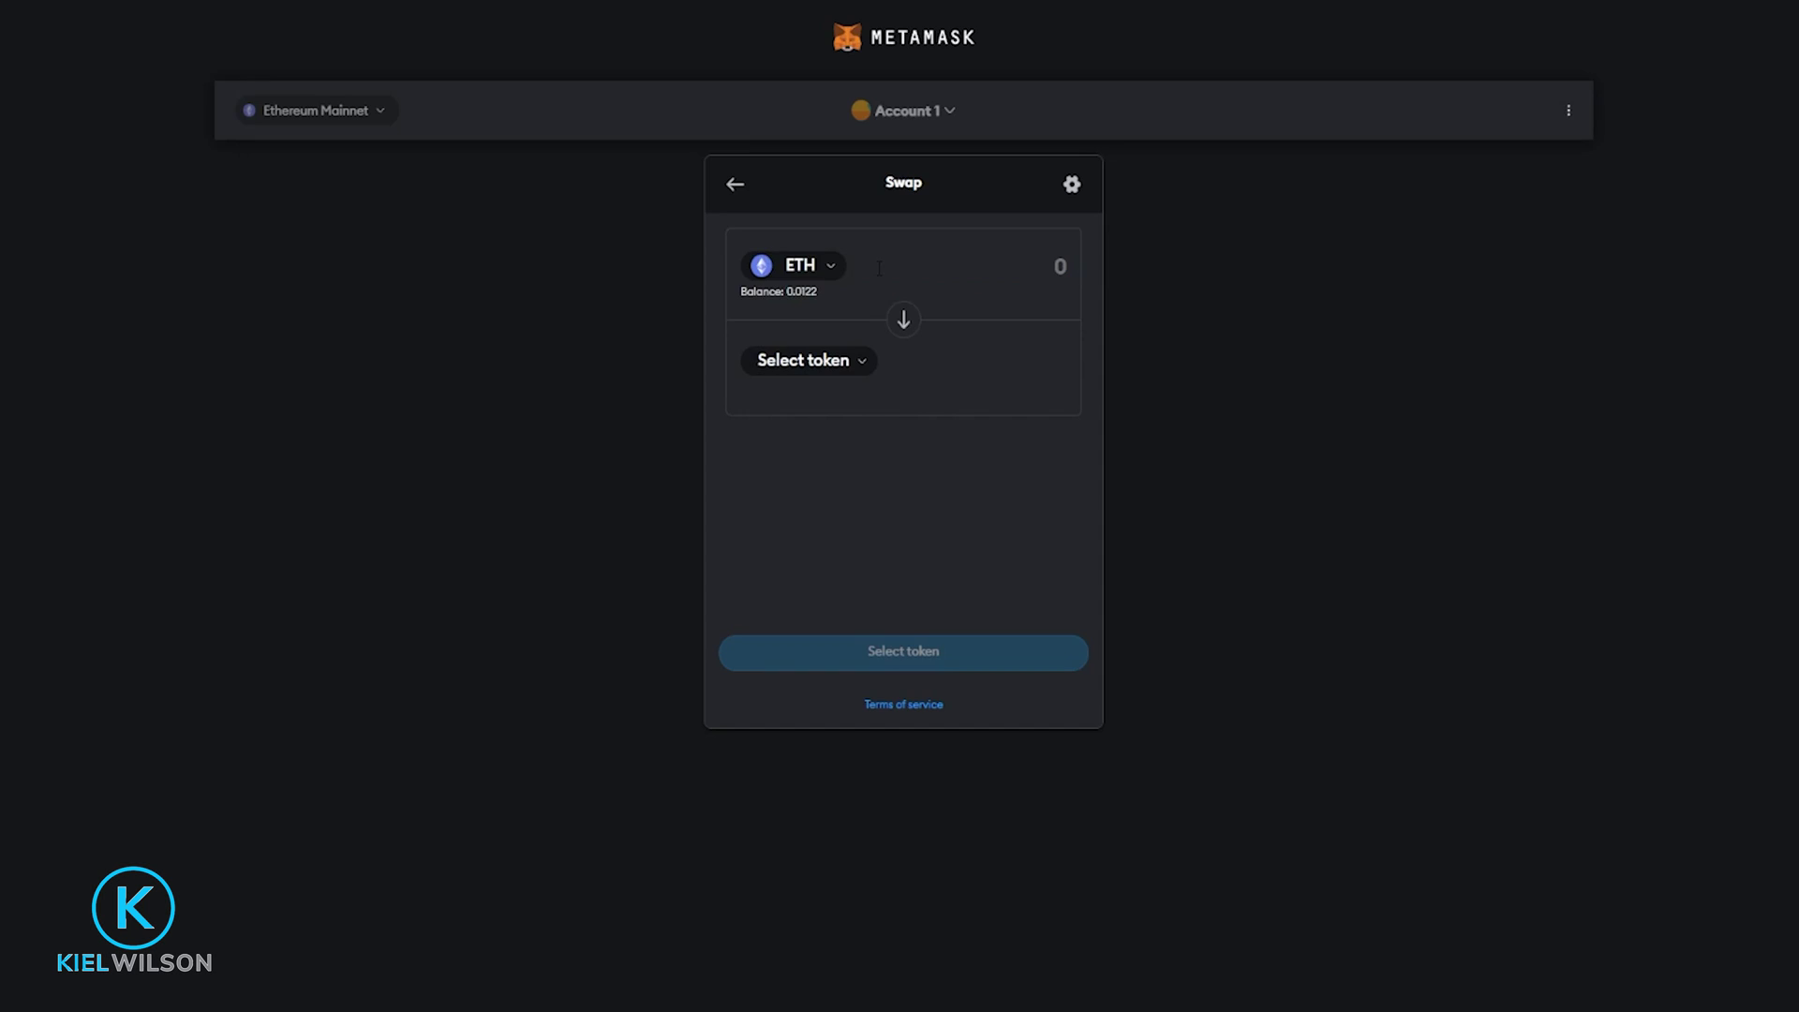
{"action": "left_click", "coordinate": [804, 269]}
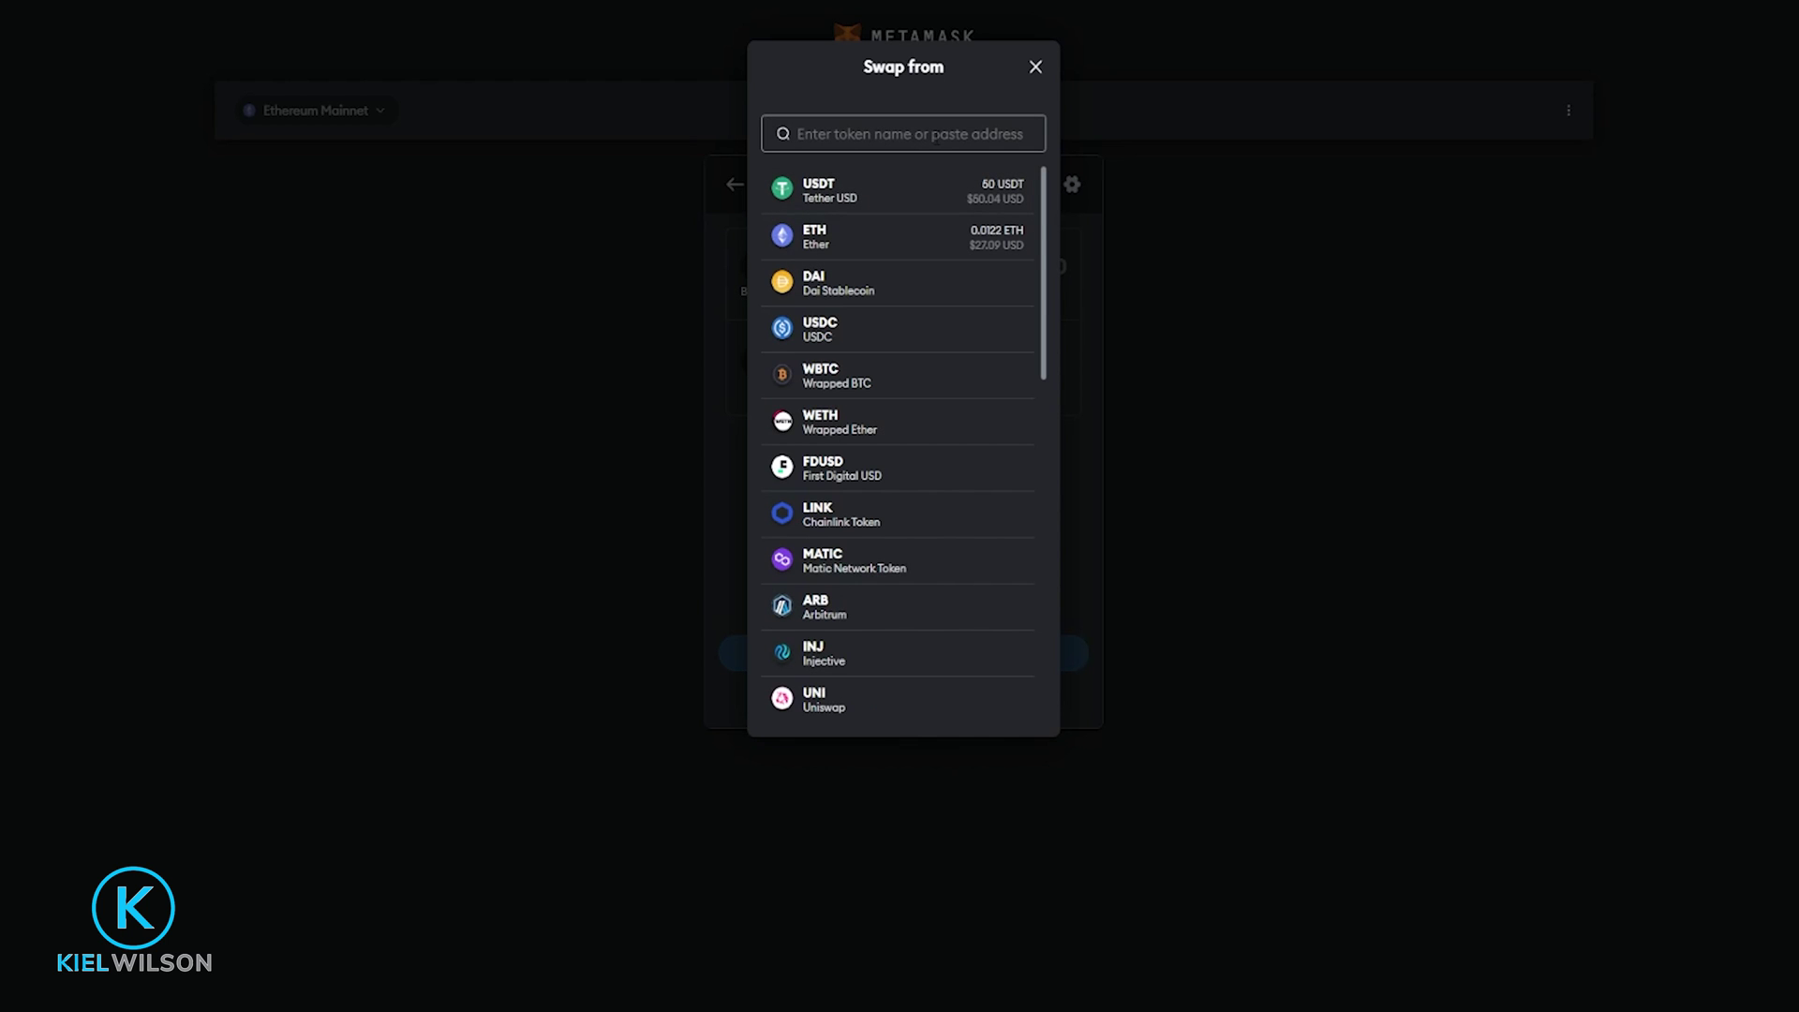
{"action": "left_click", "coordinate": [882, 190]}
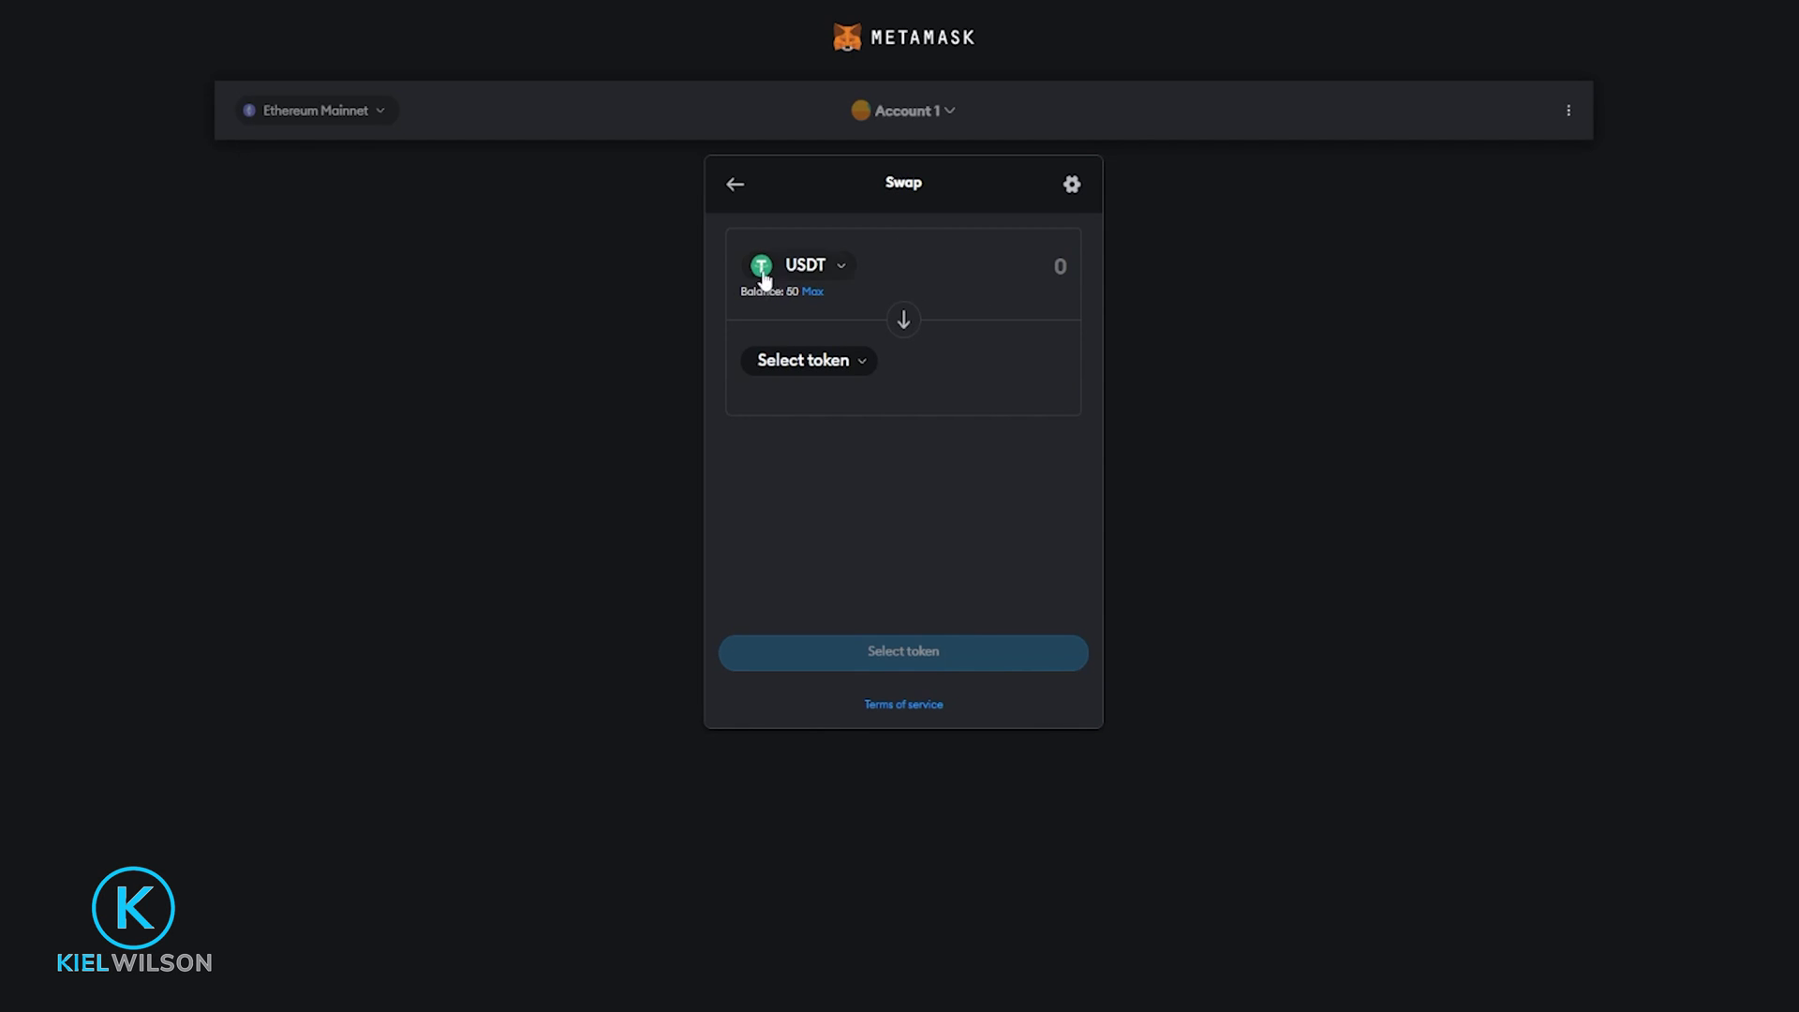
{"action": "left_click", "coordinate": [824, 372]}
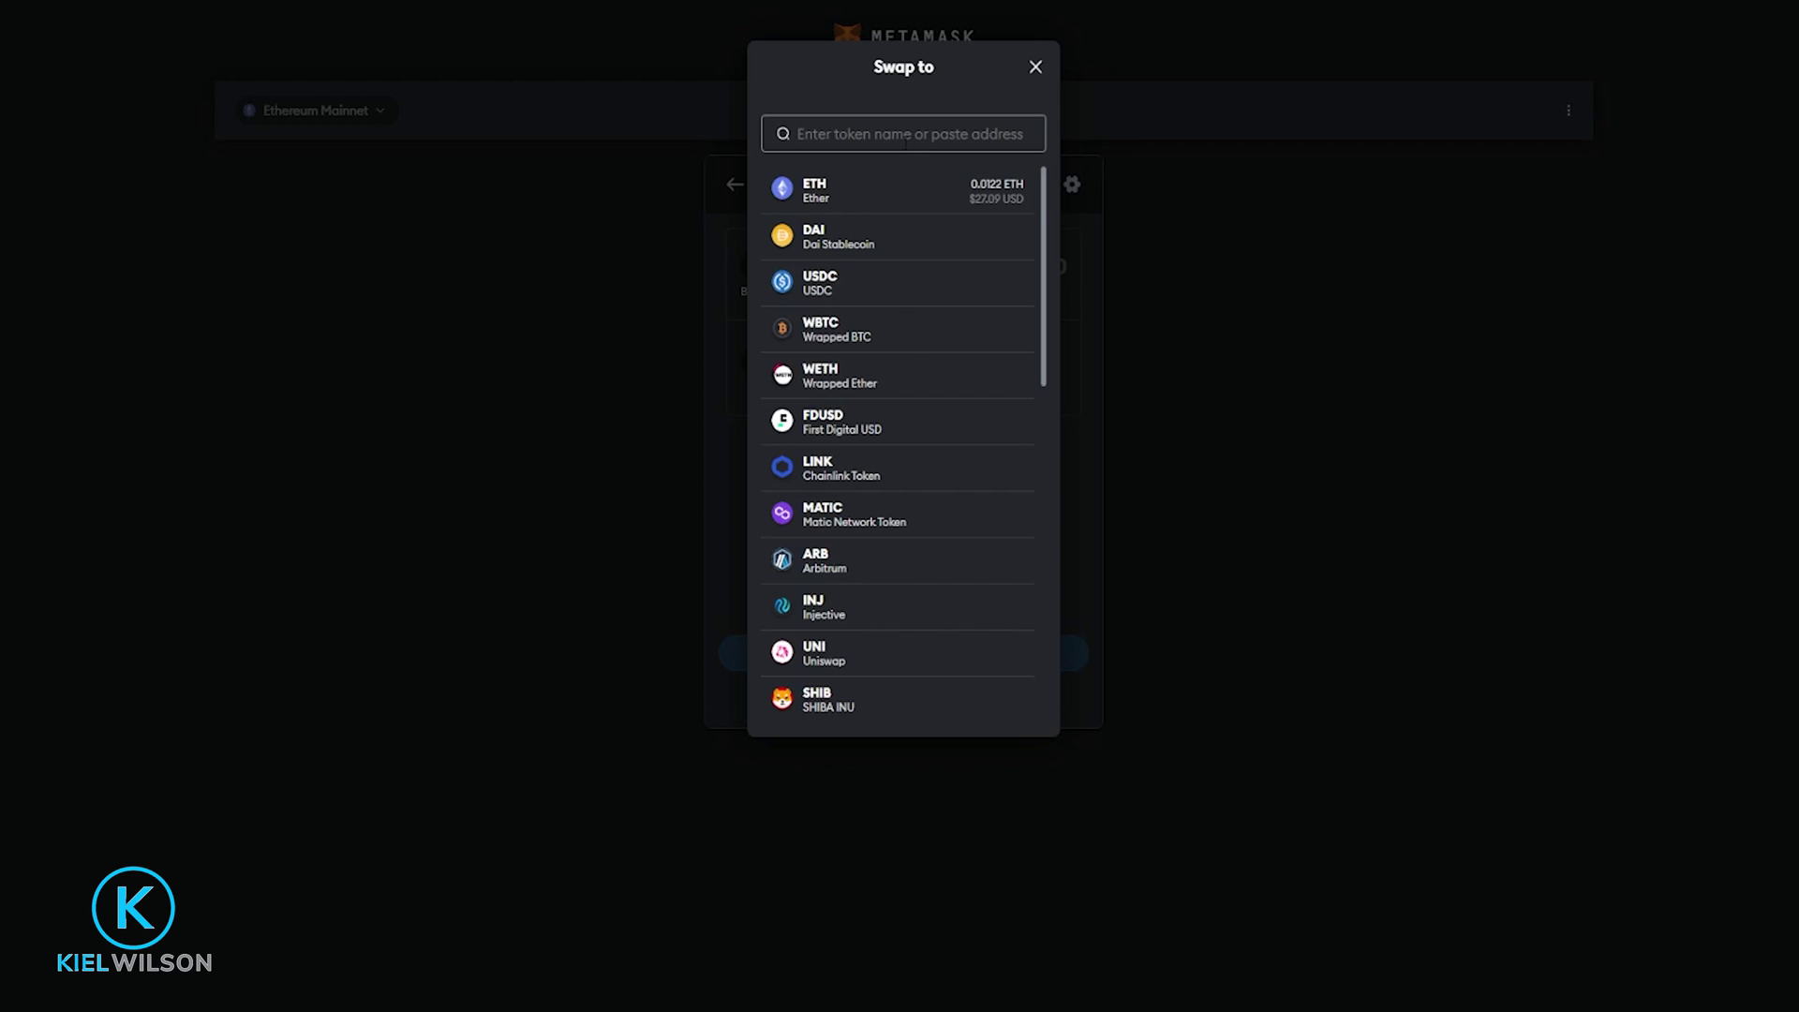
{"action": "left_click", "coordinate": [859, 200]}
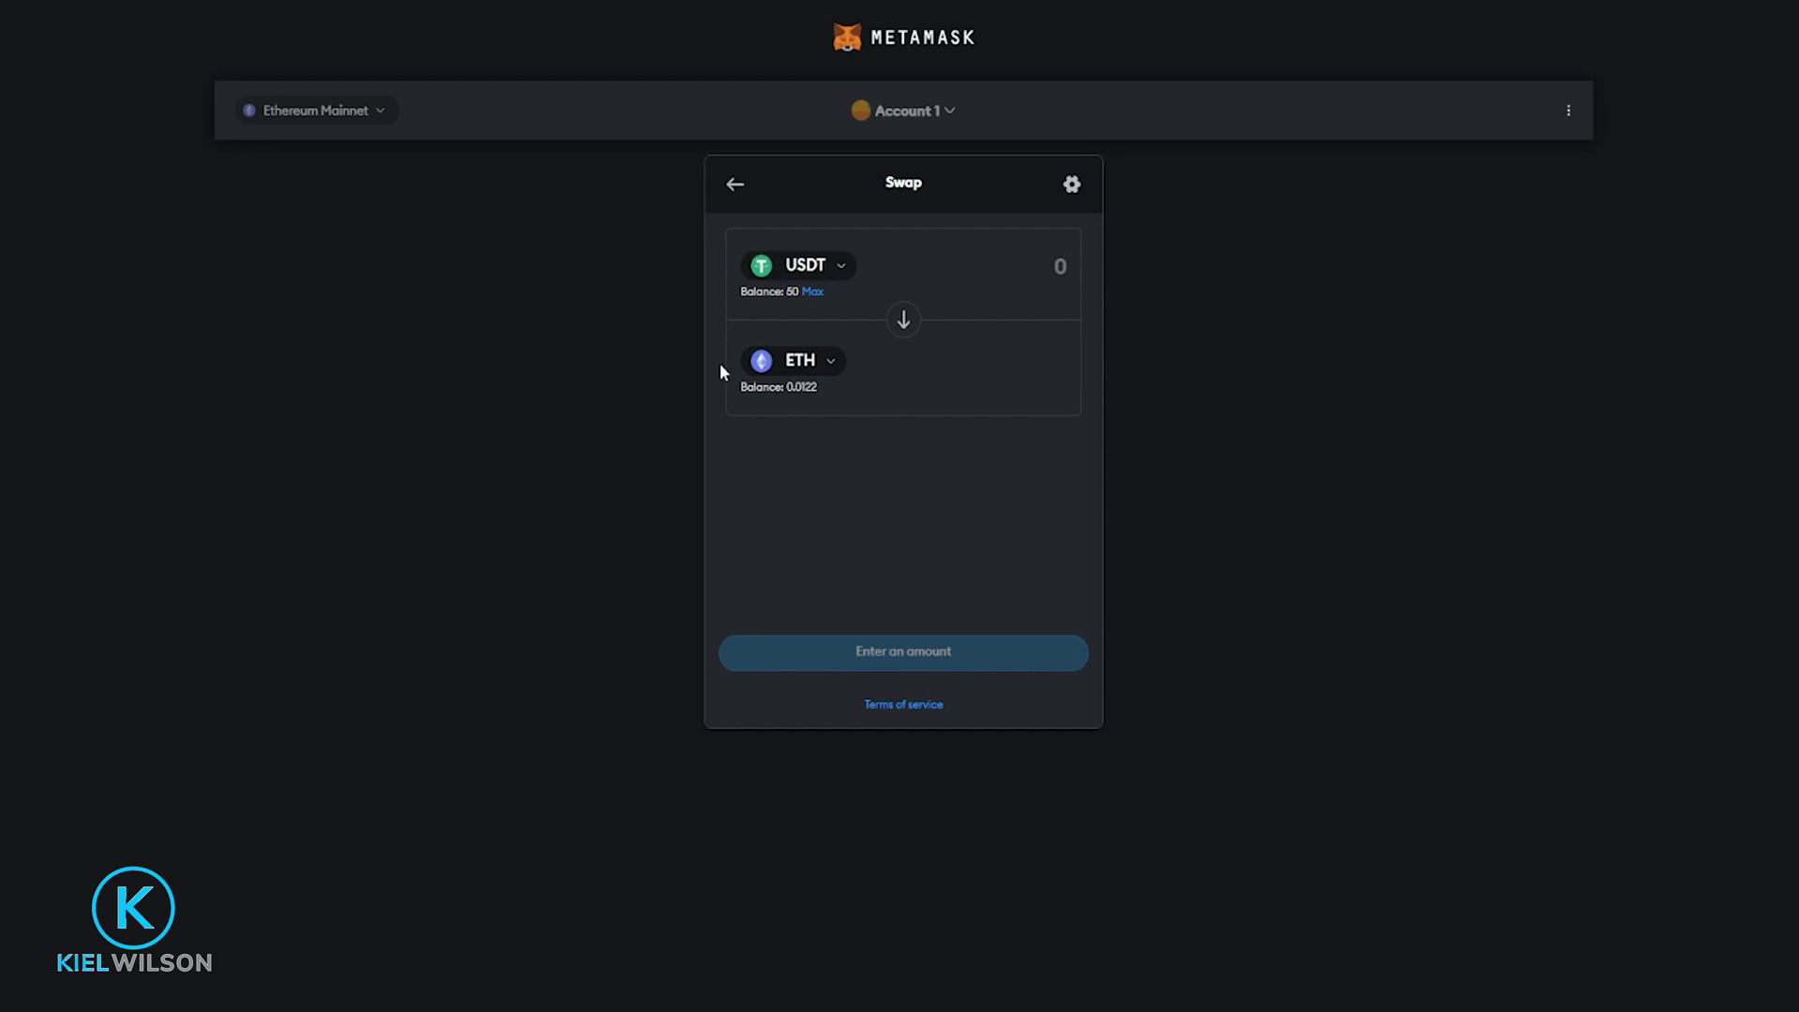
Enter 20 USDT and review the quote of about 0.0089 ETH and the 0.00847 ETH gas fee
{"action": "left_click", "coordinate": [892, 276]}
{"action": "type", "text": "20"}
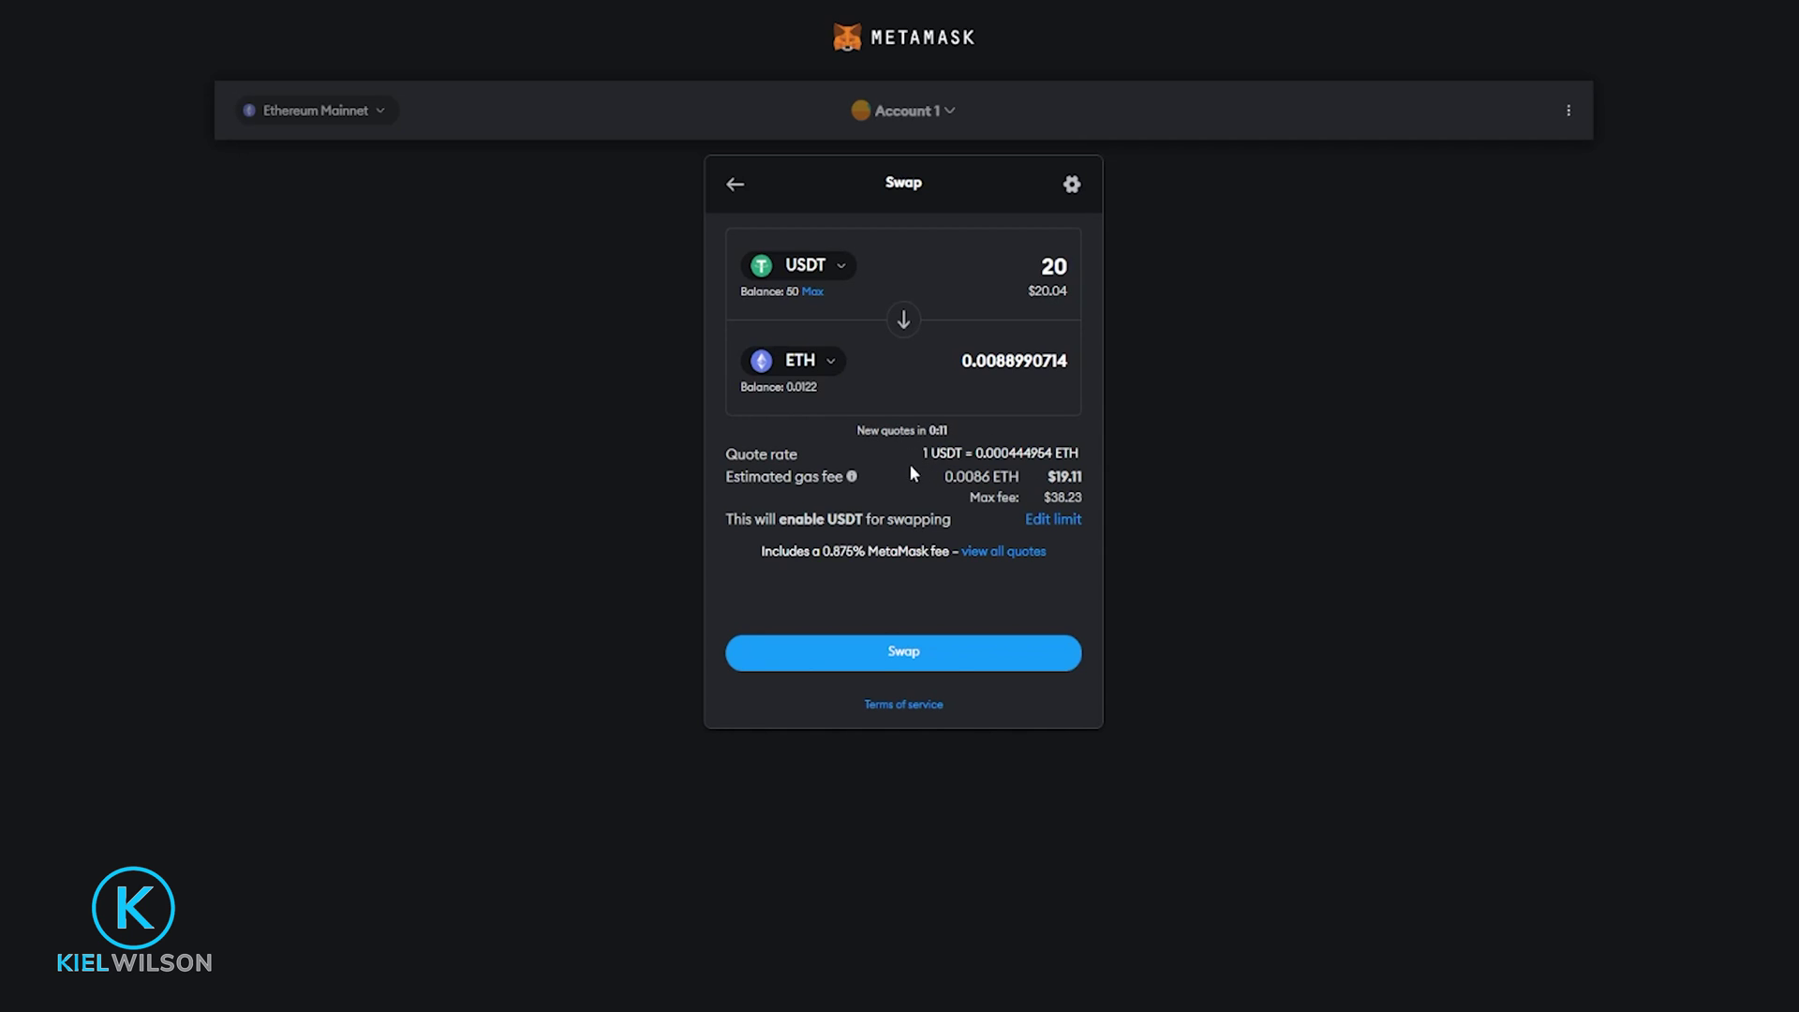
{"action": "left_click_drag", "start_coordinate": [718, 476], "coordinate": [1084, 479]}
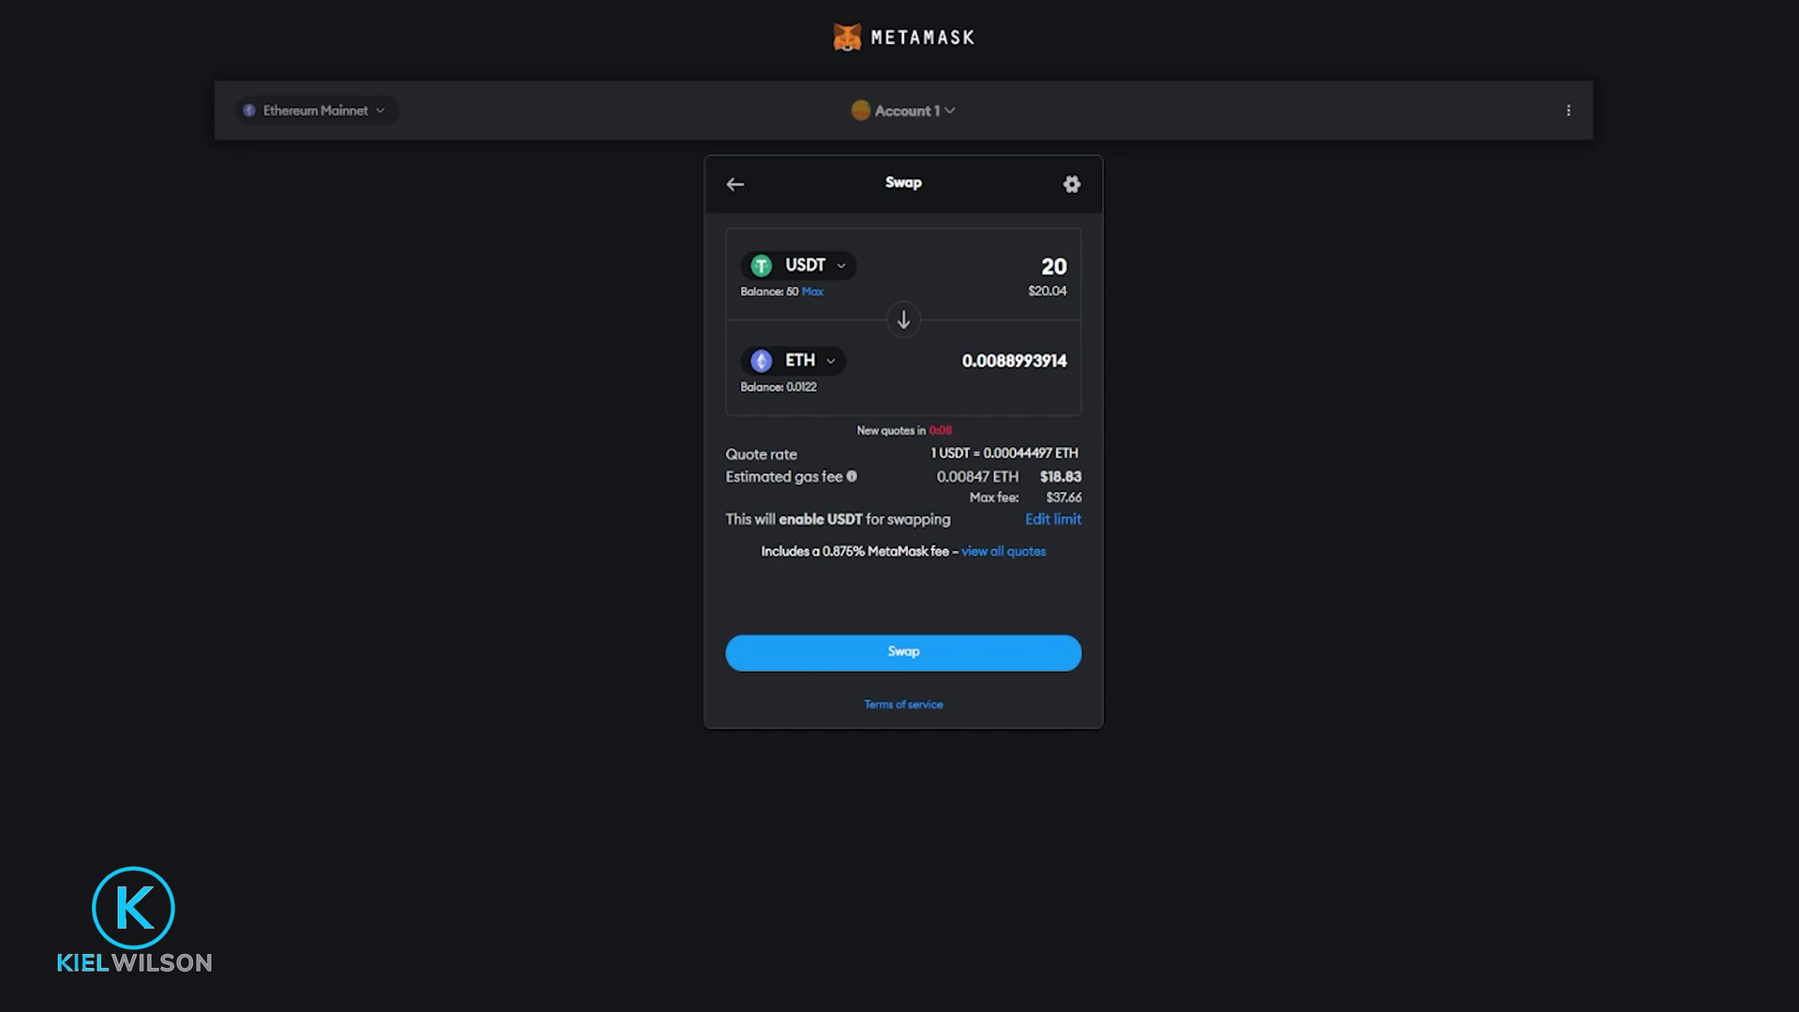
Leave the swap screen and bring up the network list with Ethereum Mainnet, Linea, Arbitrum and BNB Chain
{"action": "left_click", "coordinate": [728, 188]}
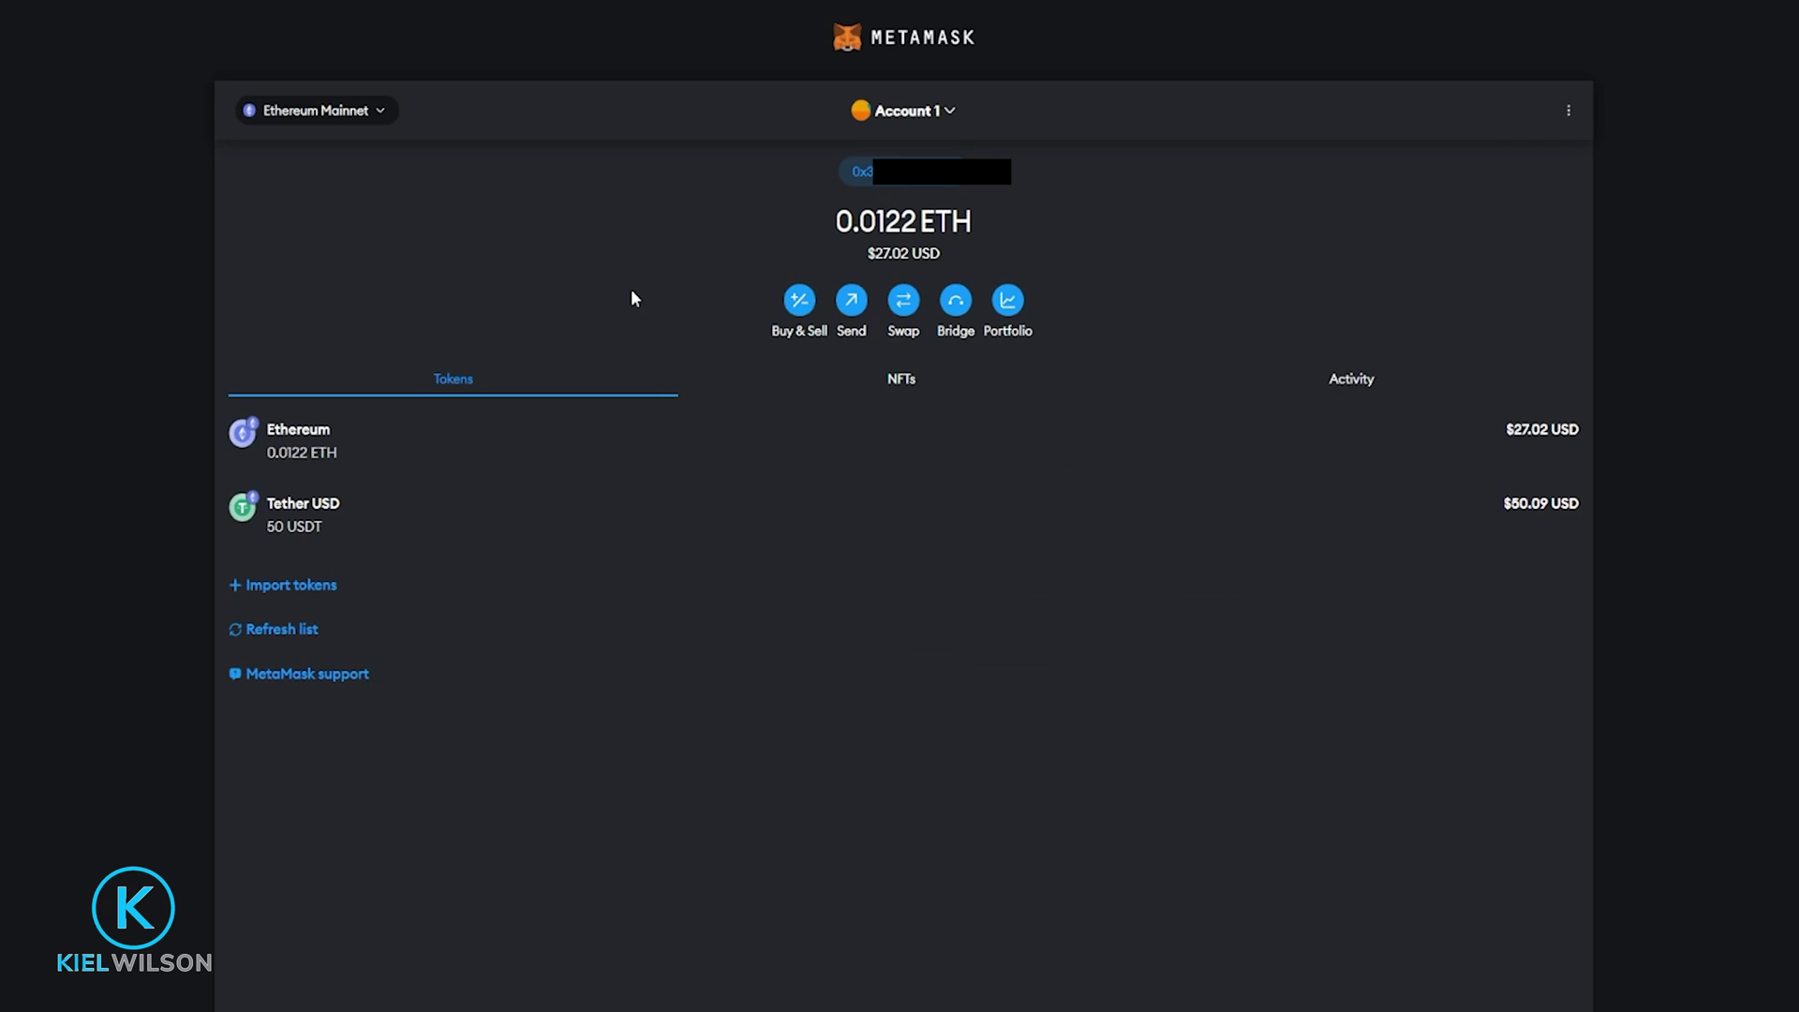
{"action": "left_click", "coordinate": [327, 114]}
{"action": "mouse_move", "coordinate": [848, 292]}
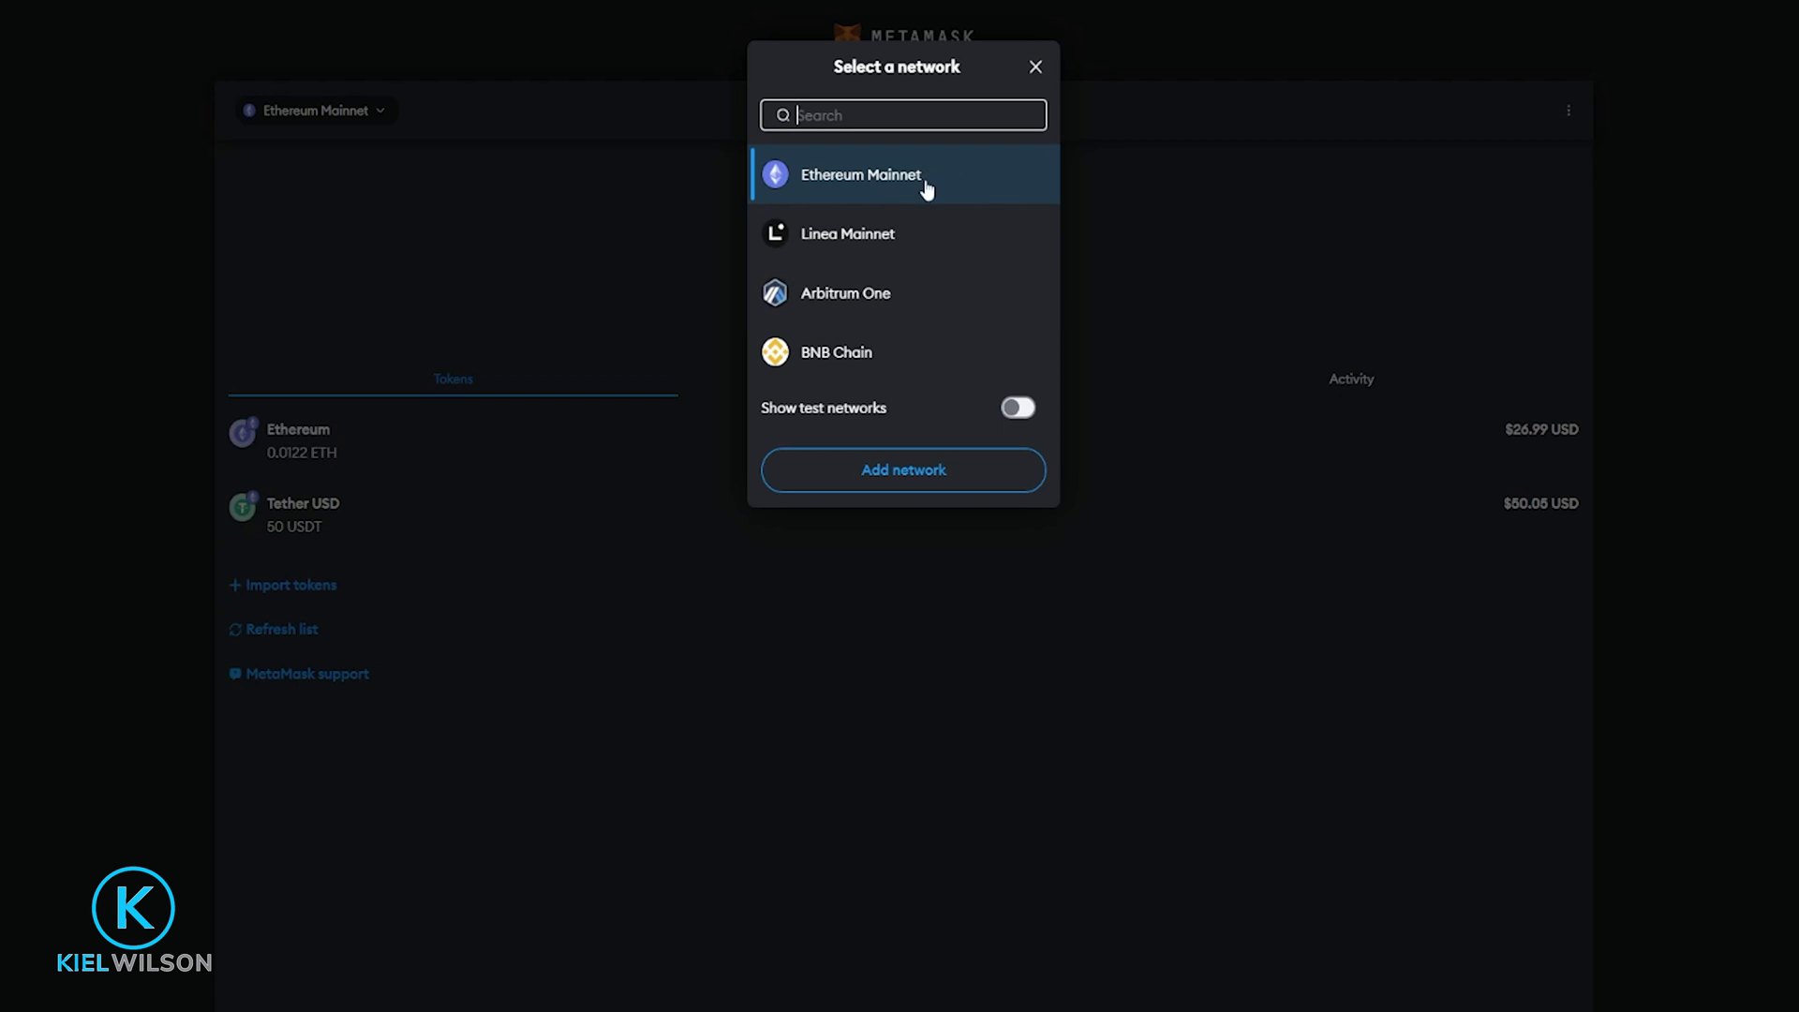
Switch to BNB Chain, keep BNB as the from-token, and scroll through the Swap to token list
{"action": "left_click", "coordinate": [843, 353]}
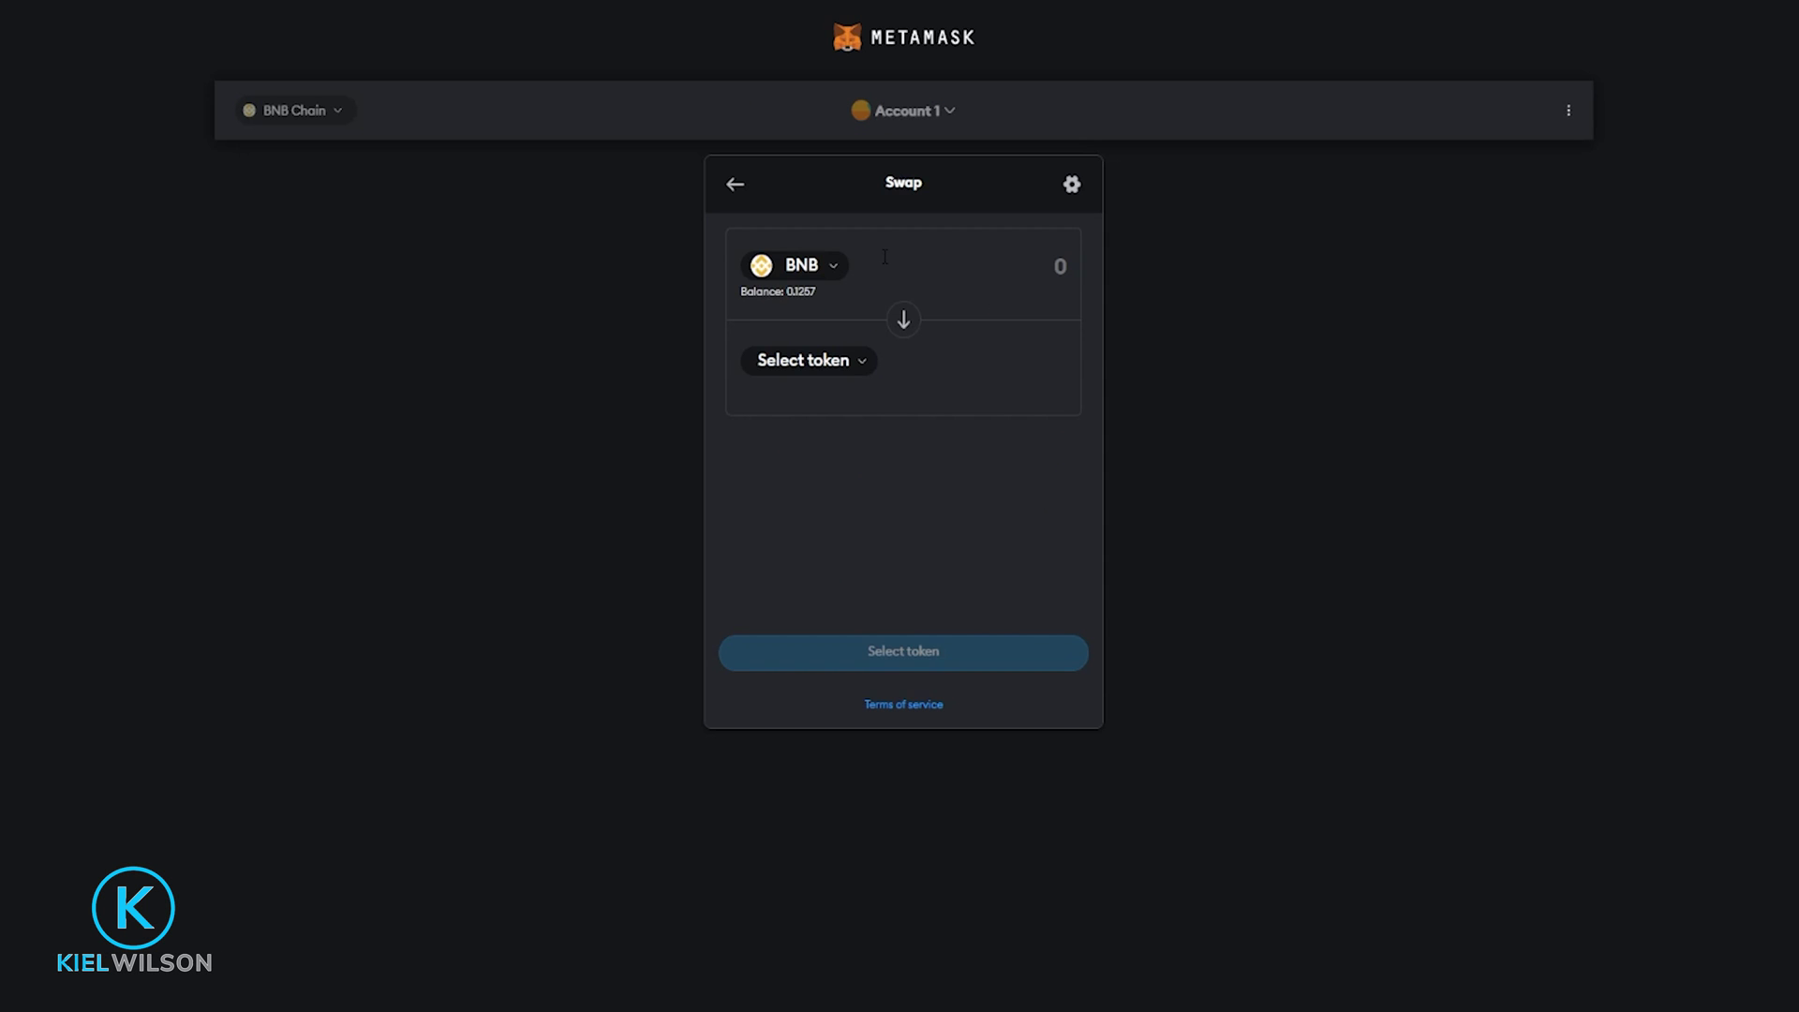
{"action": "left_click", "coordinate": [805, 267]}
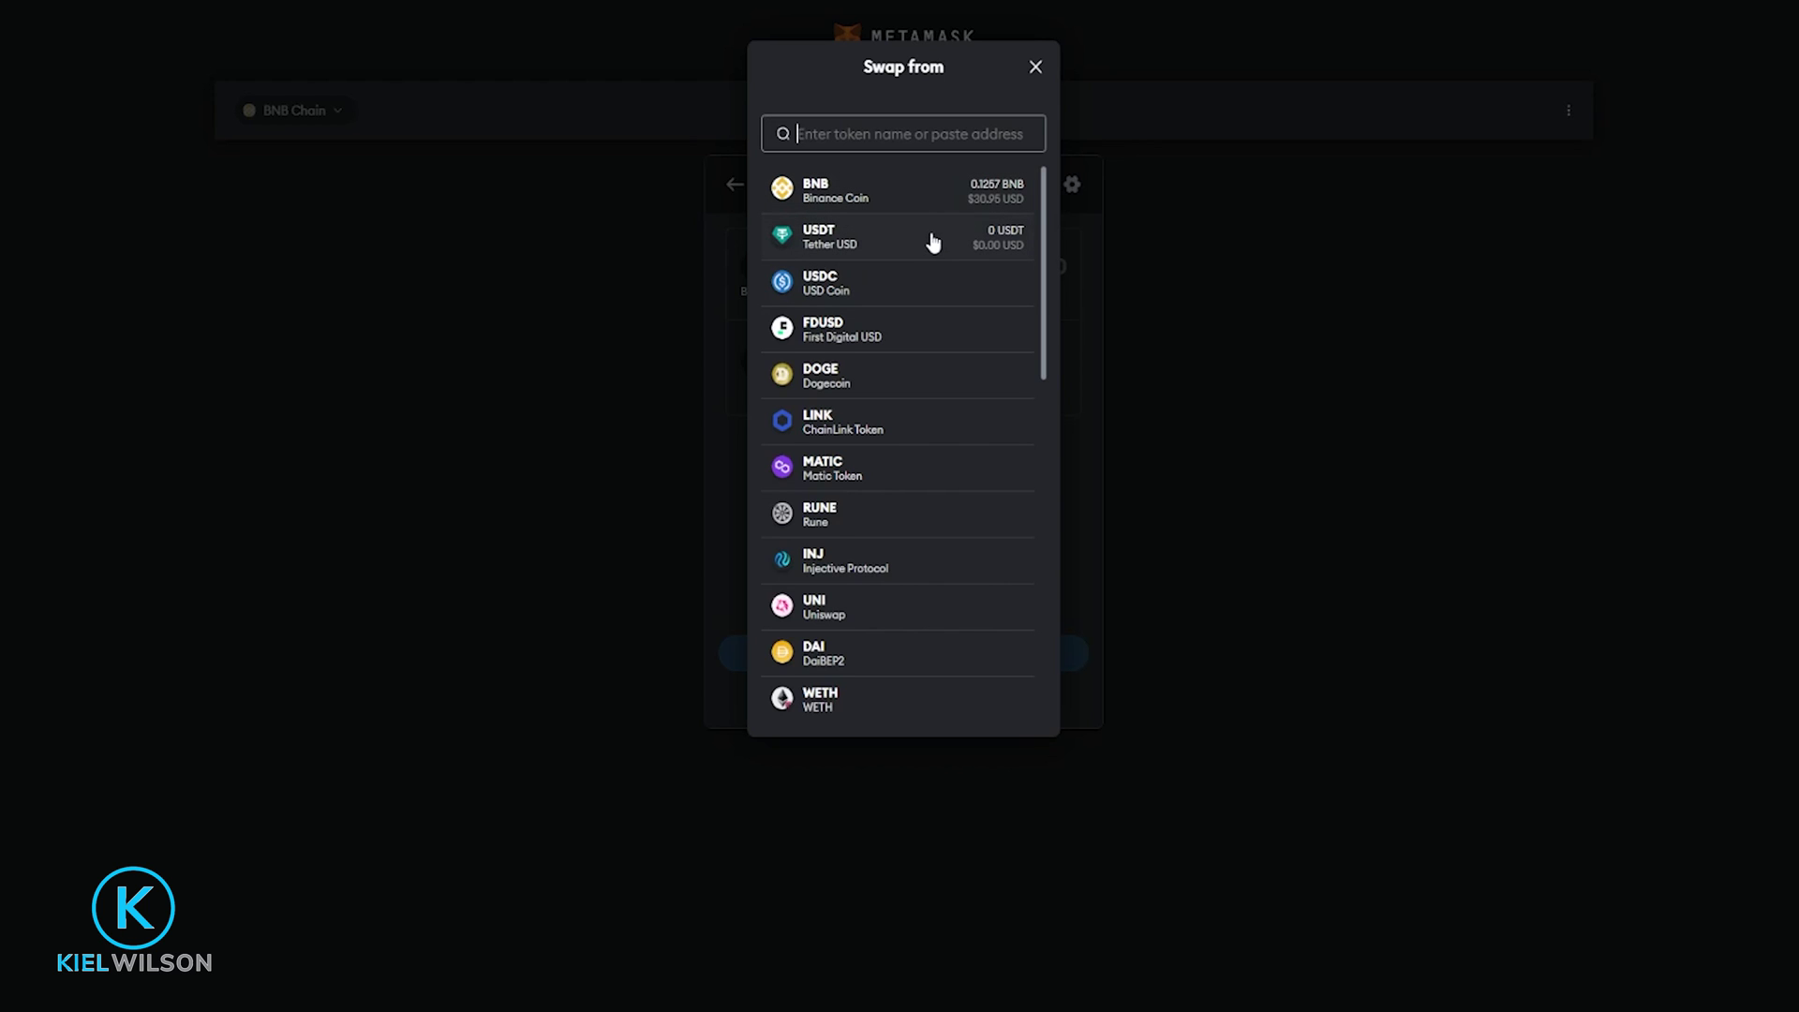
{"action": "left_click", "coordinate": [895, 198]}
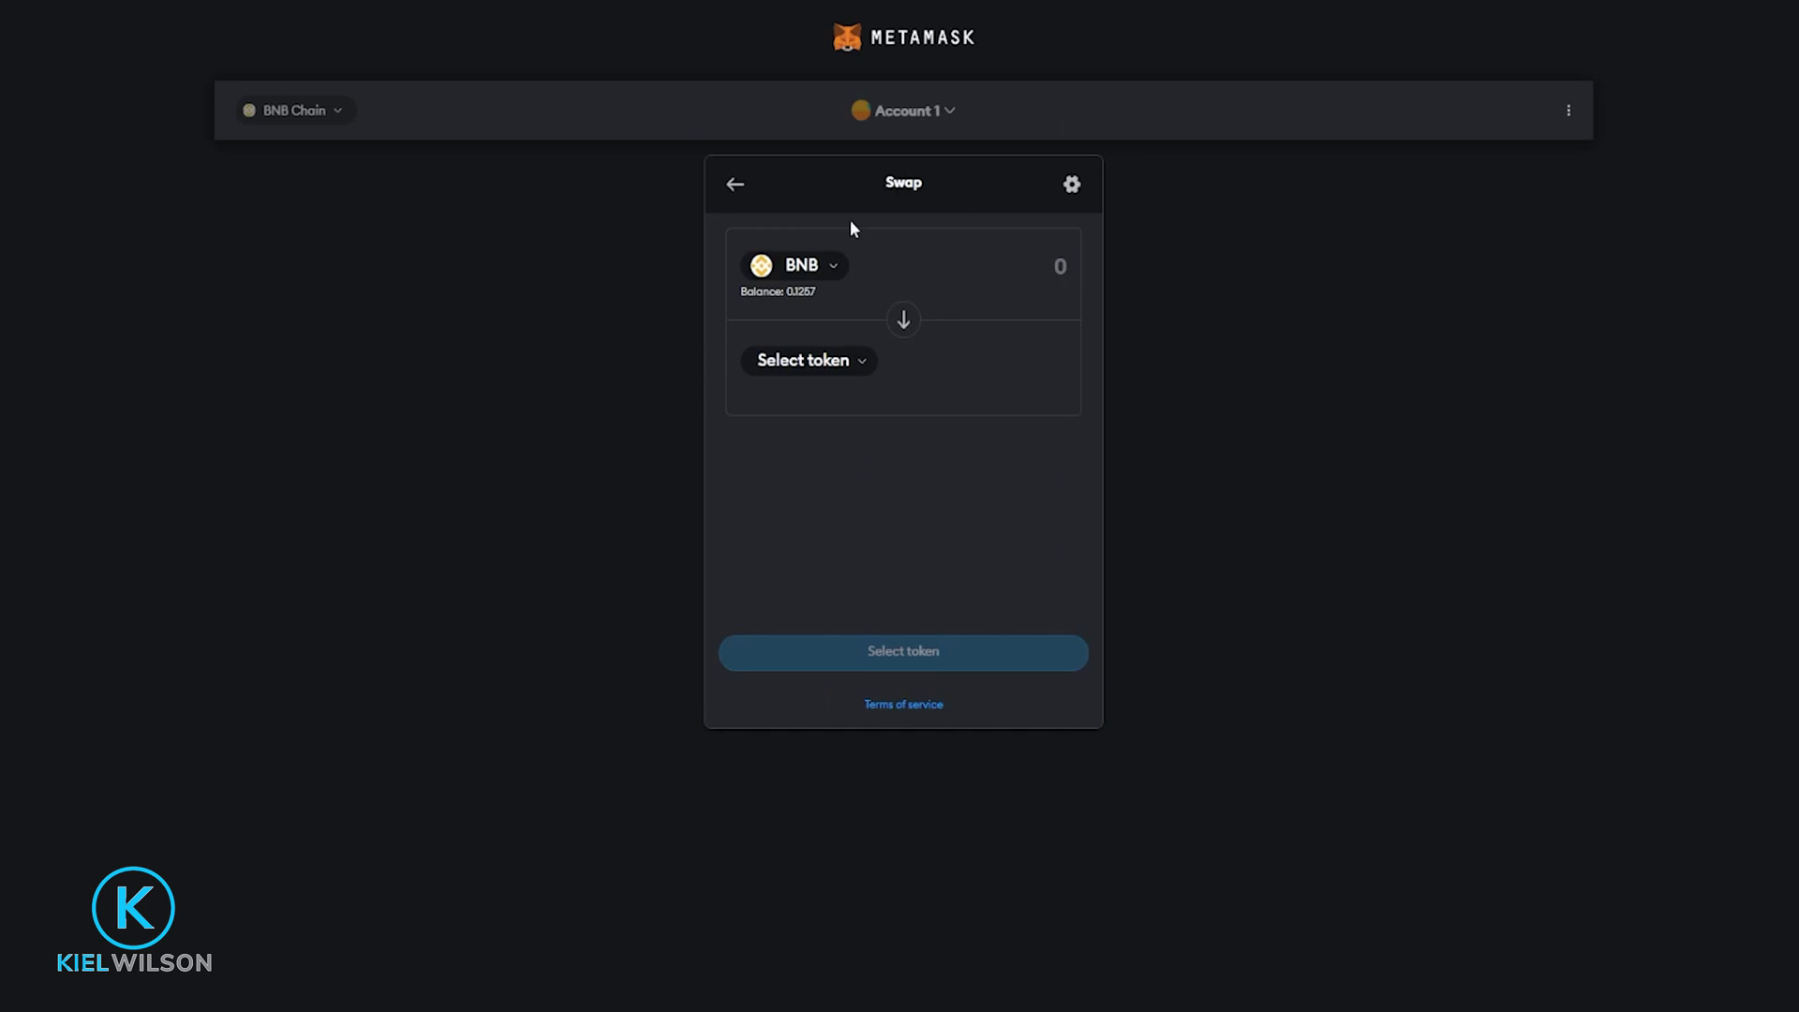
{"action": "left_click", "coordinate": [821, 365]}
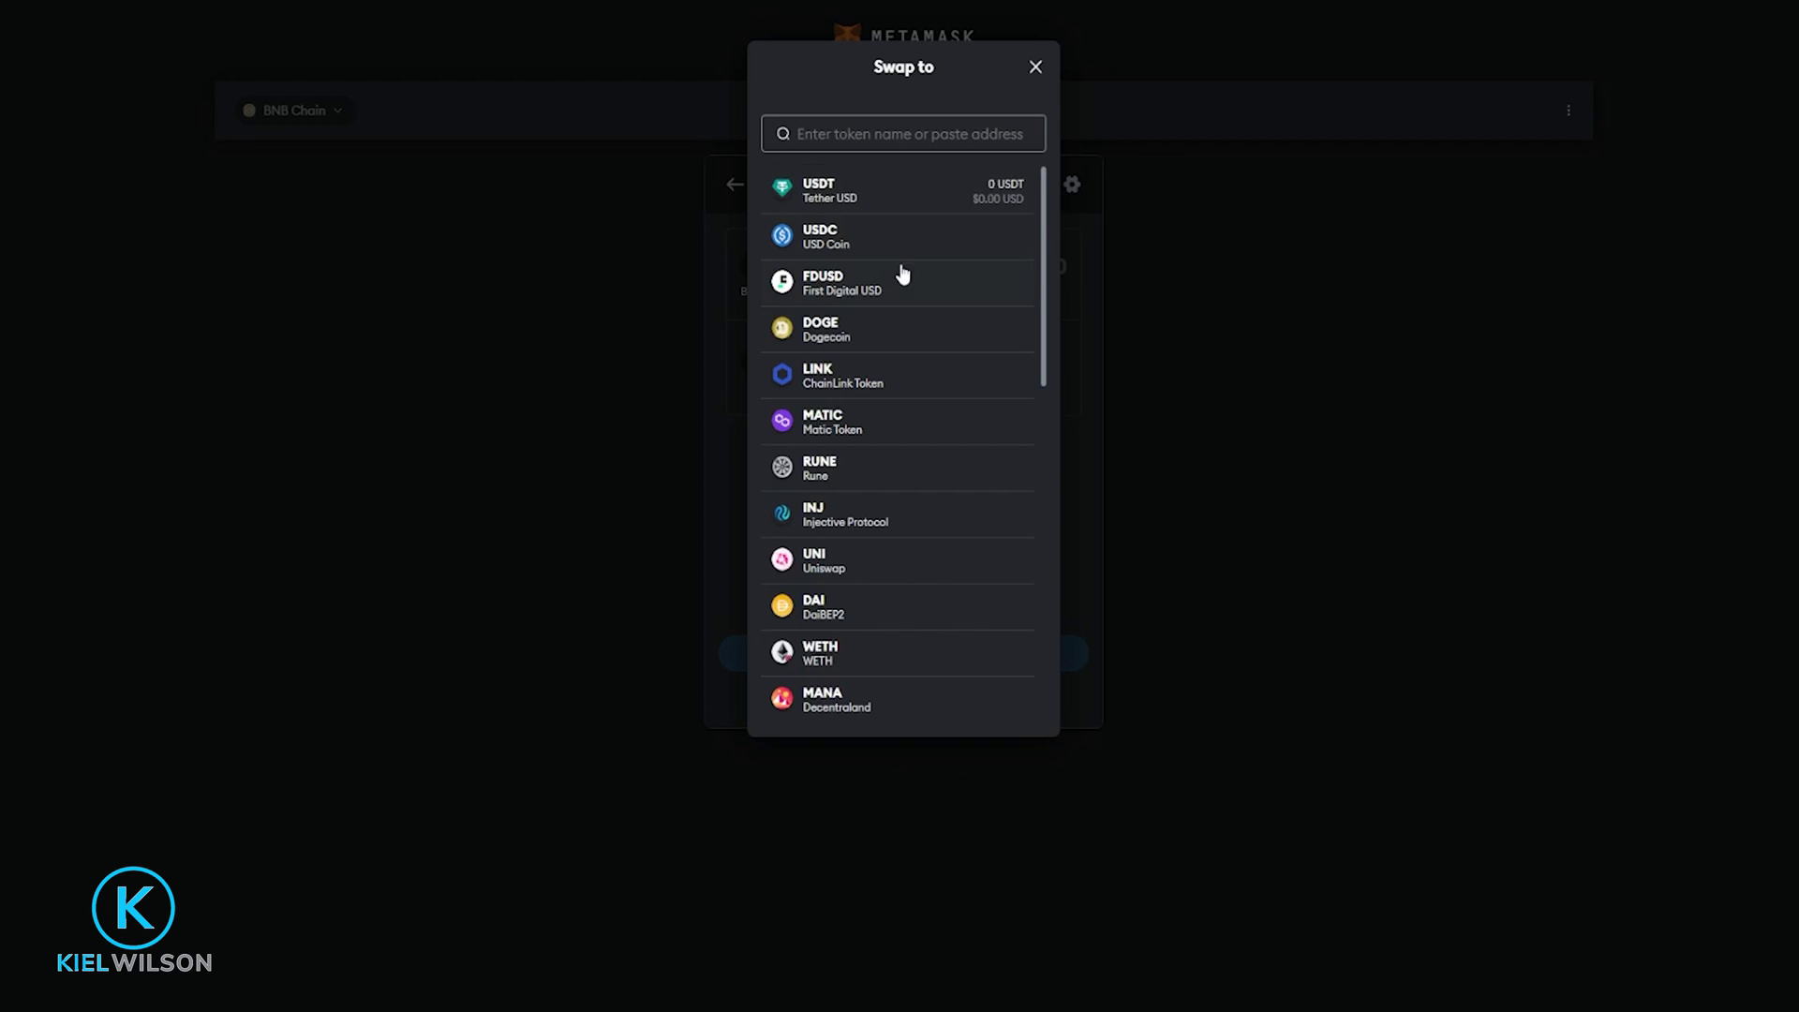
{"action": "scroll", "coordinate": [902, 319], "scroll_direction": "down", "scroll_amount": 3}
{"action": "scroll", "coordinate": [890, 403], "scroll_direction": "down", "scroll_amount": 4}
{"action": "scroll", "coordinate": [885, 375], "scroll_direction": "up", "scroll_amount": 7}
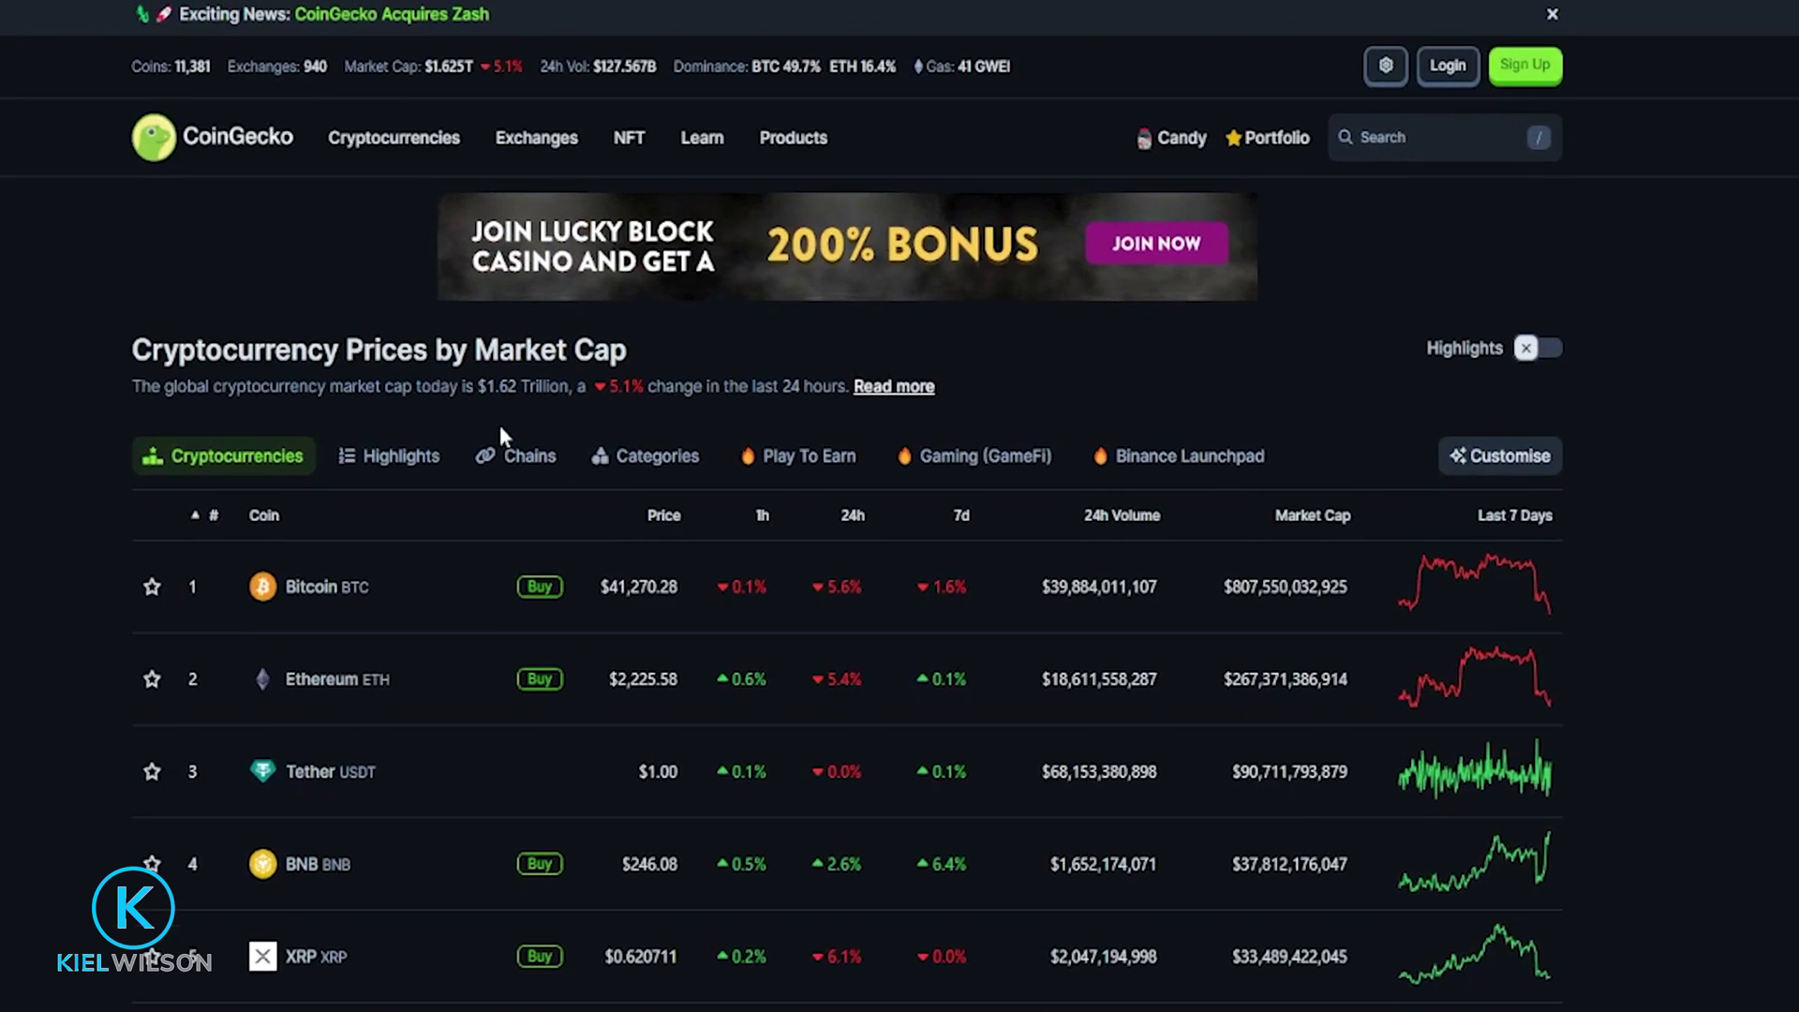
Search CoinGecko for 'usdt' and open the Tether (USDT) coin page
{"action": "left_click", "coordinate": [1491, 172]}
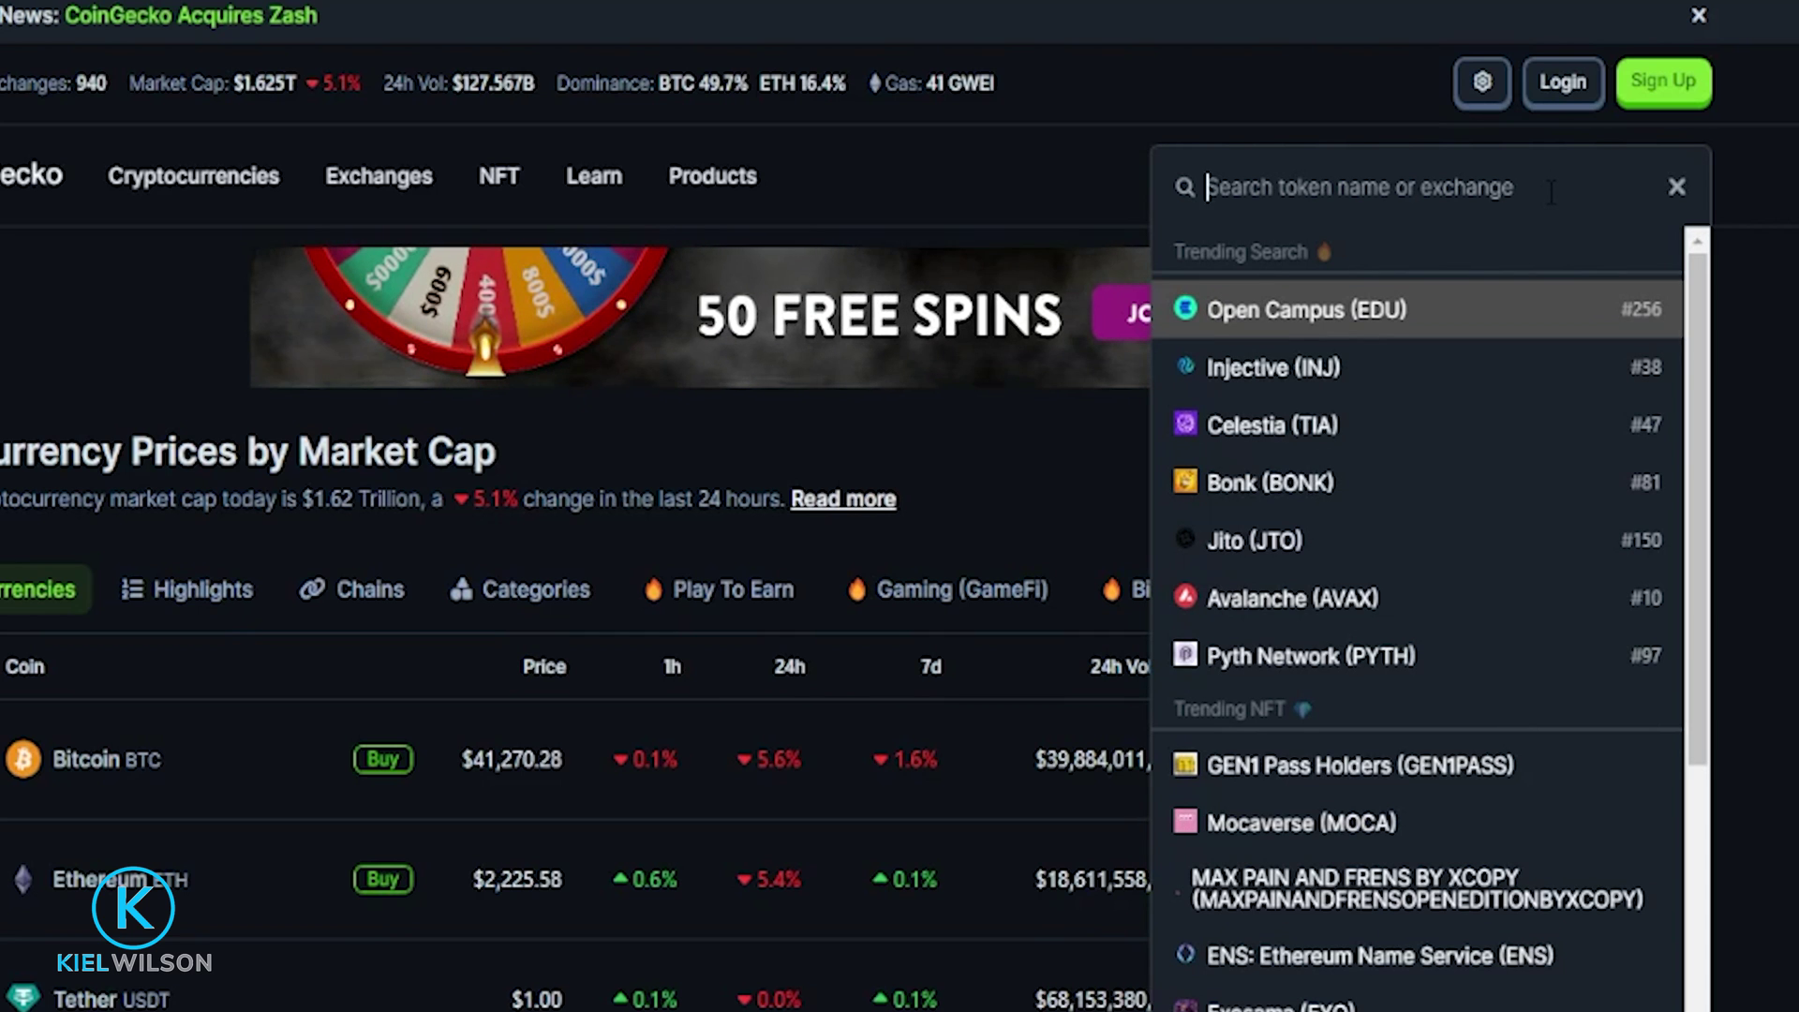
{"action": "type", "text": "usdt"}
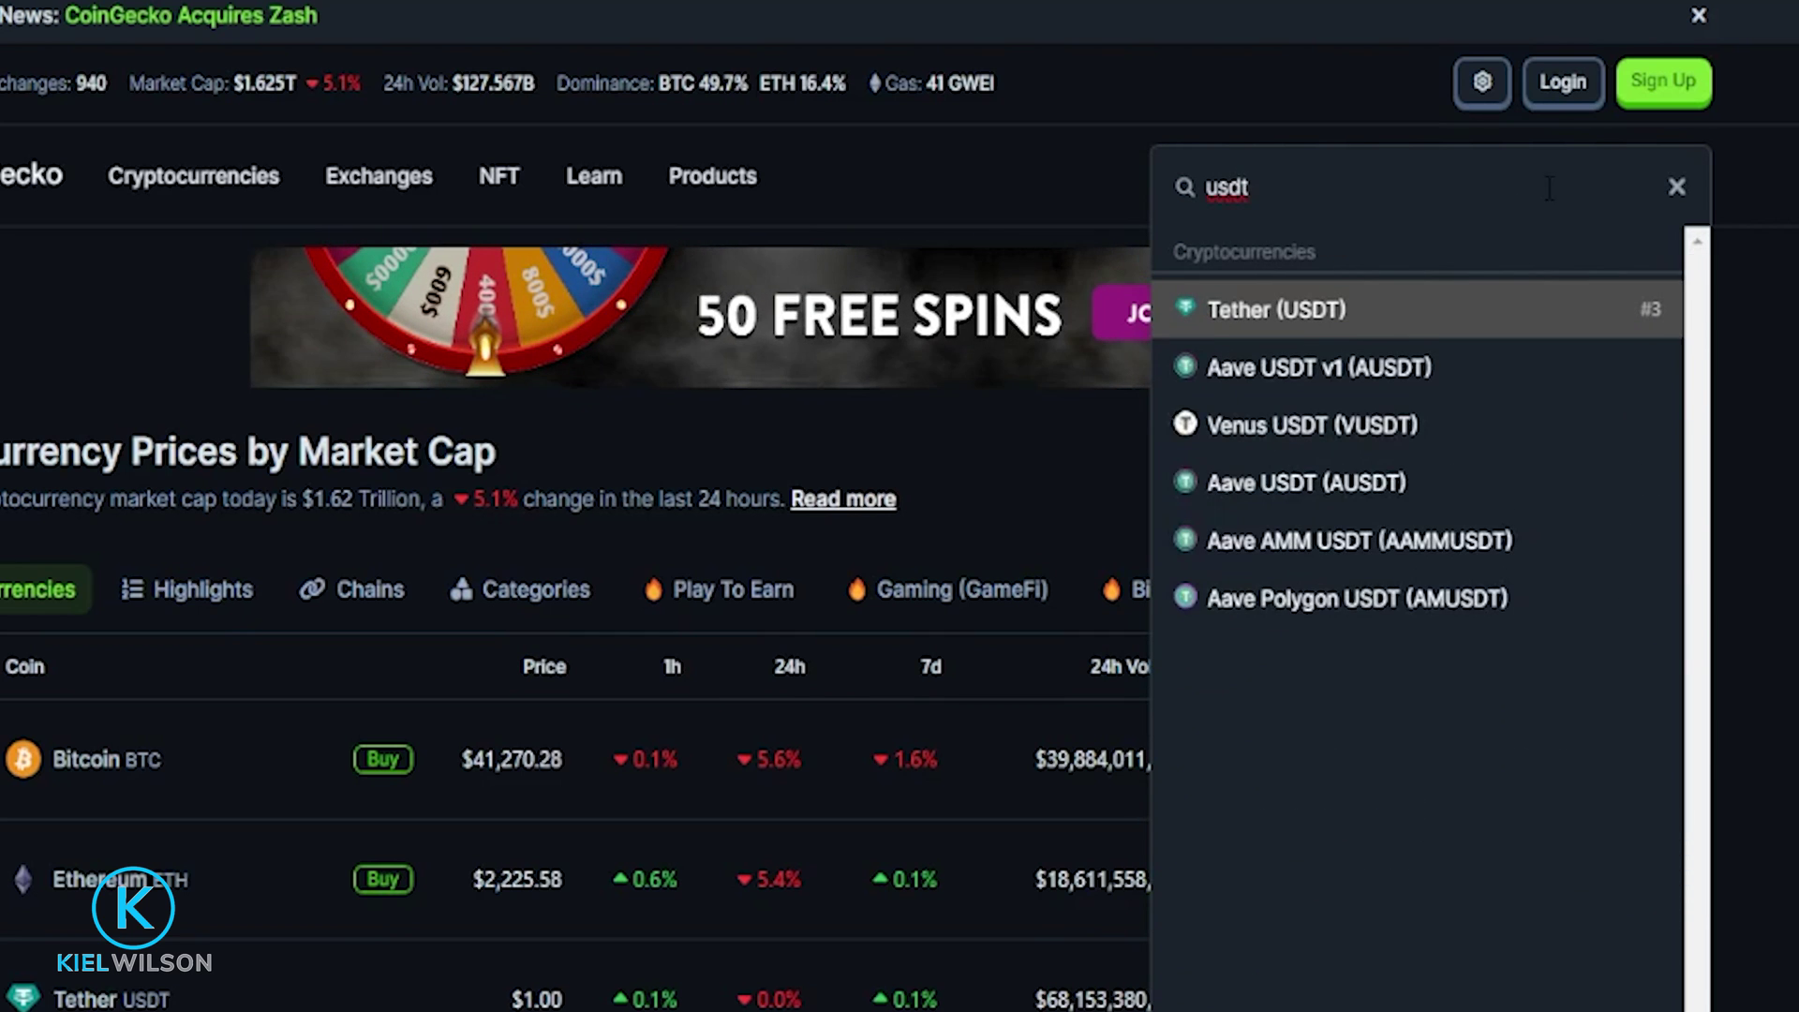
{"action": "left_click", "coordinate": [1377, 319]}
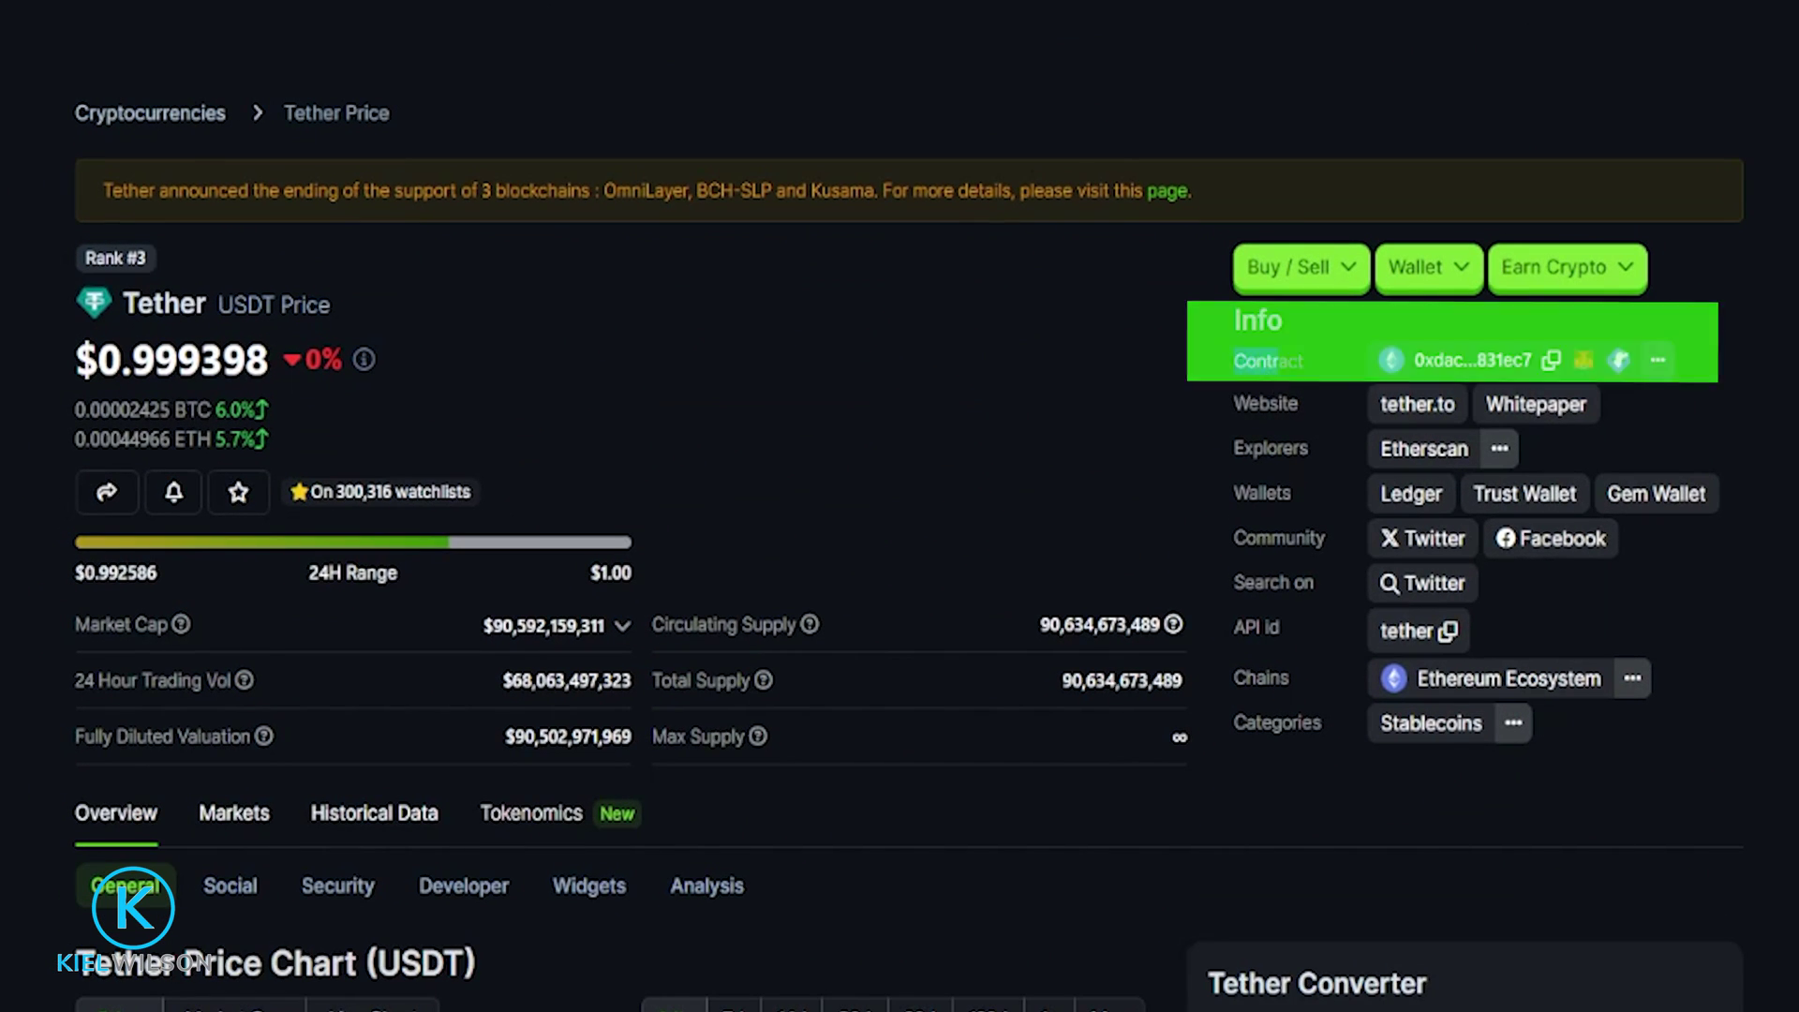
Copy Tether's contract address for BNB Smart Chain from the other-chains list
{"action": "double_click", "coordinate": [1302, 361]}
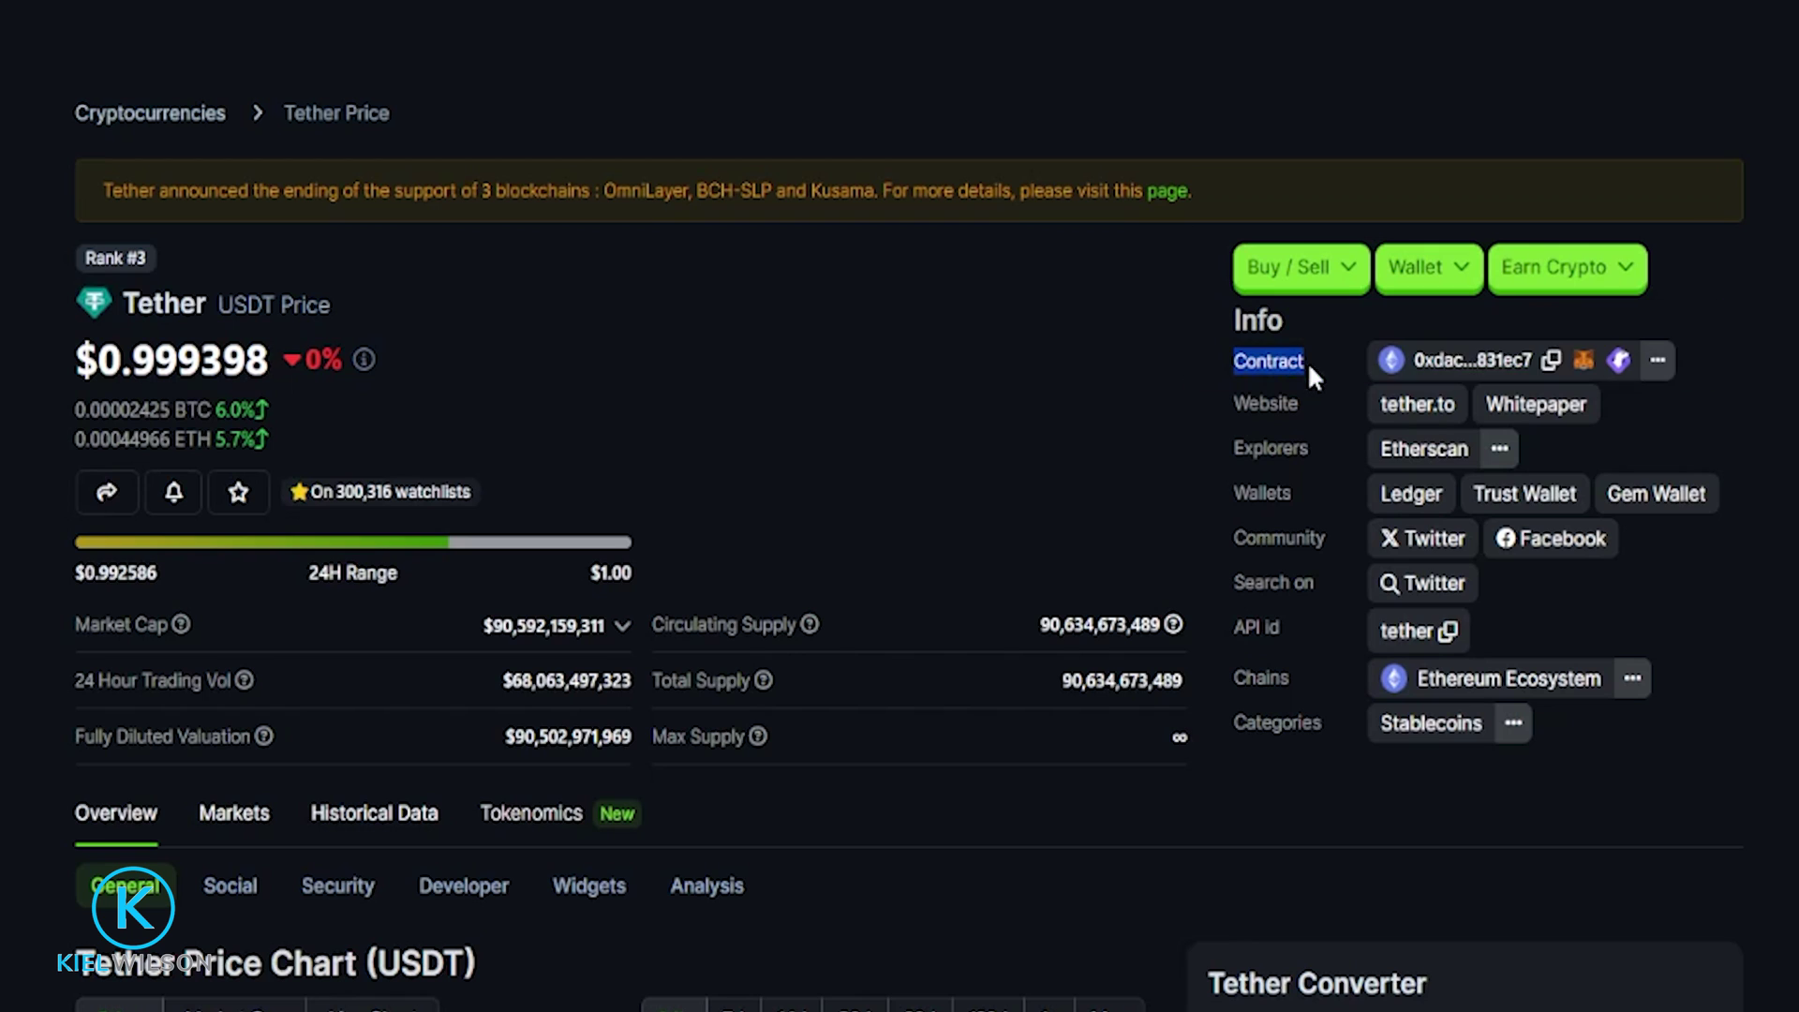
{"action": "left_click", "coordinate": [1660, 365]}
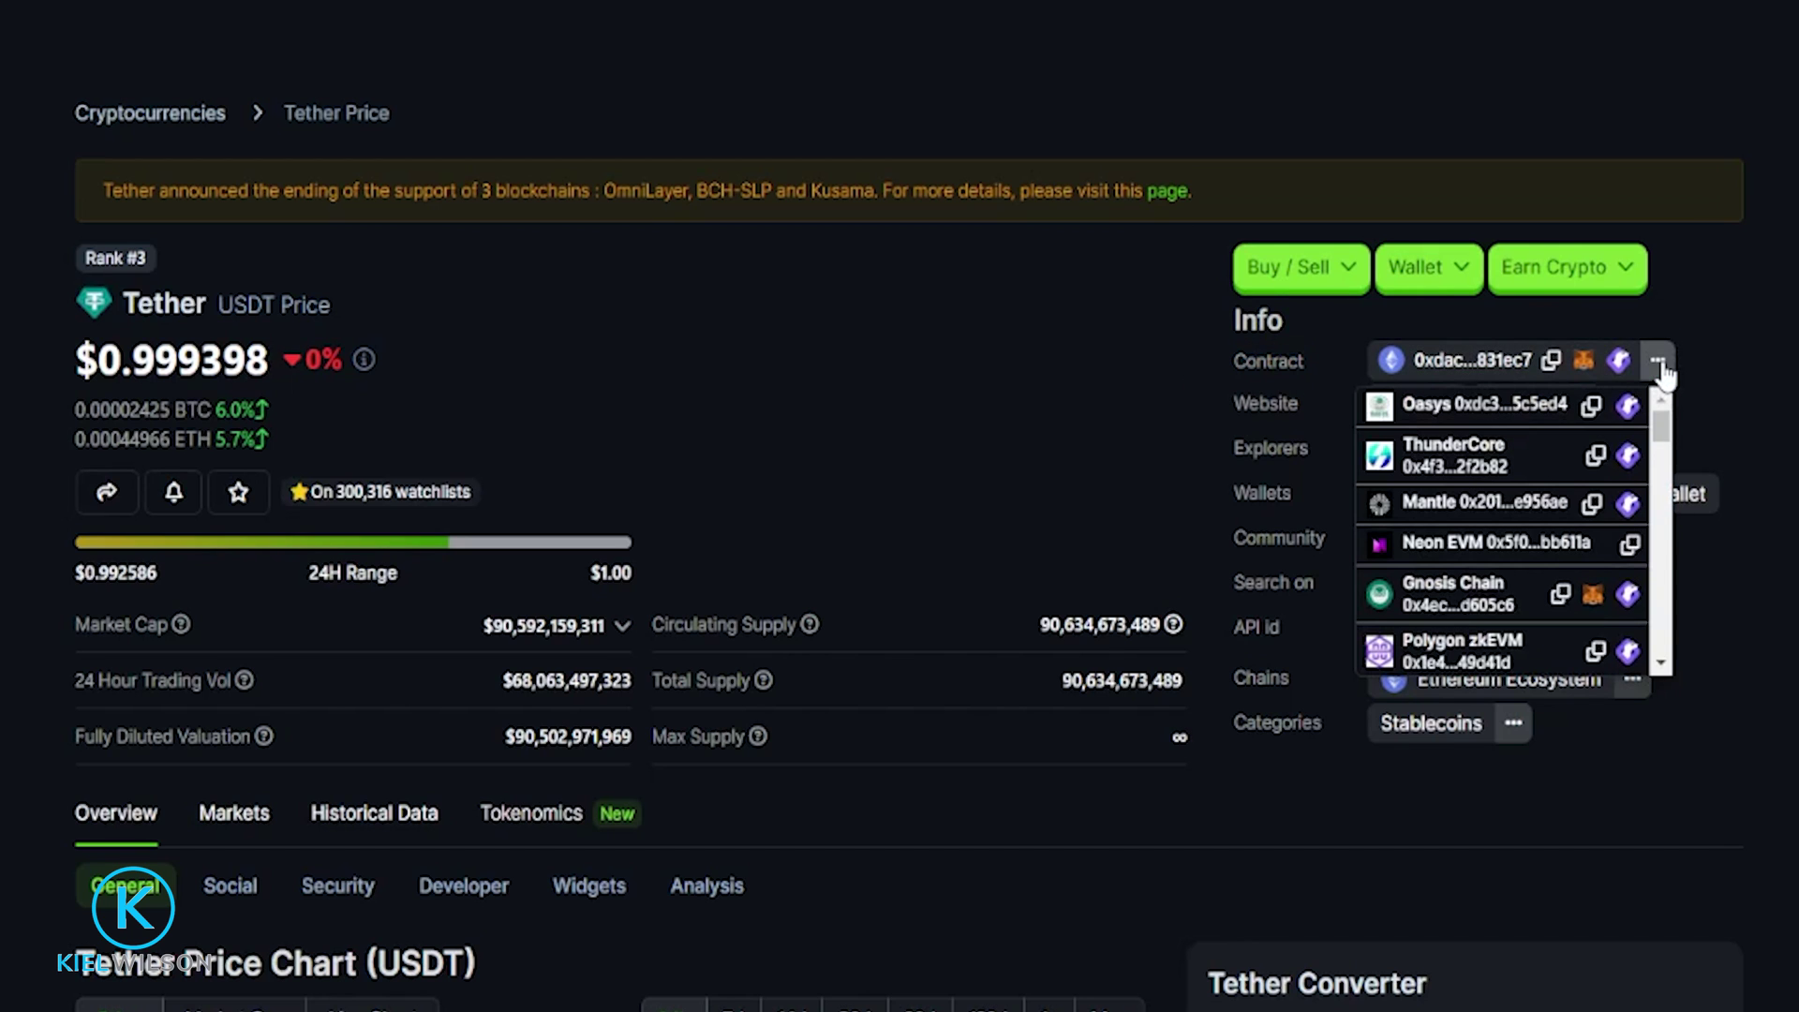
{"action": "scroll", "coordinate": [1508, 421], "scroll_direction": "down", "scroll_amount": 5}
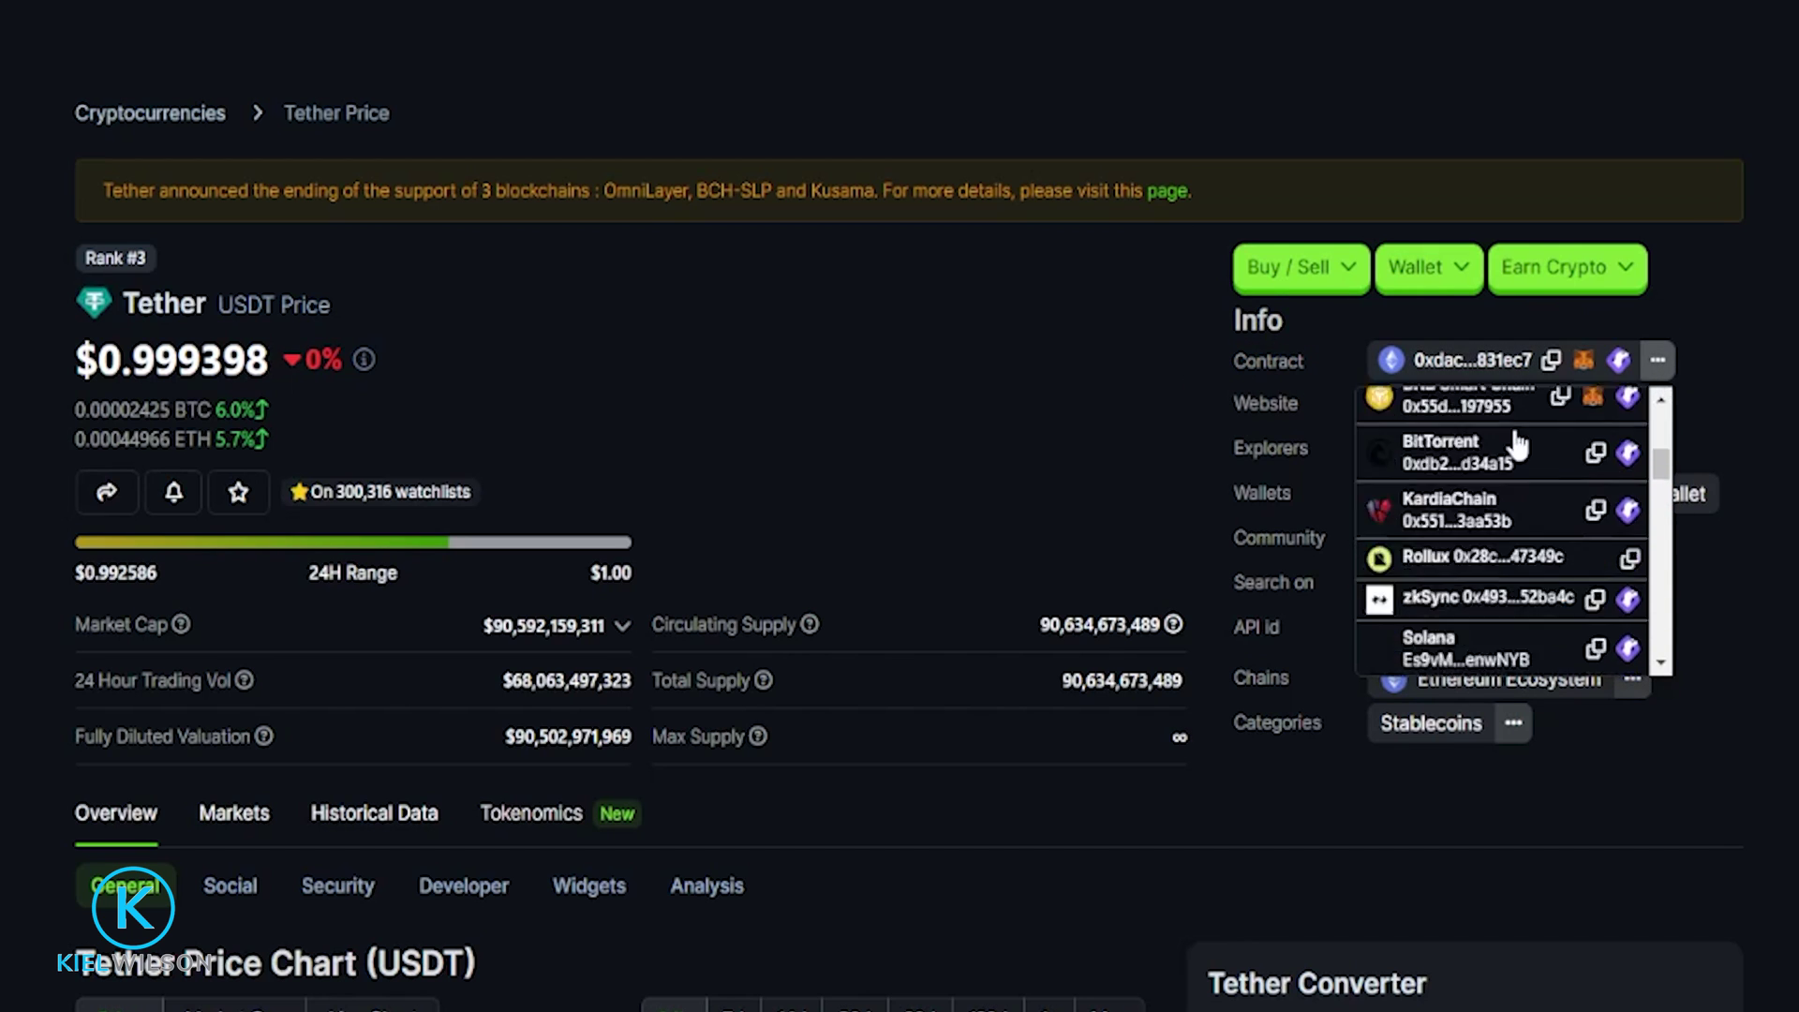
{"action": "scroll", "coordinate": [1507, 552], "scroll_direction": "up", "scroll_amount": 3}
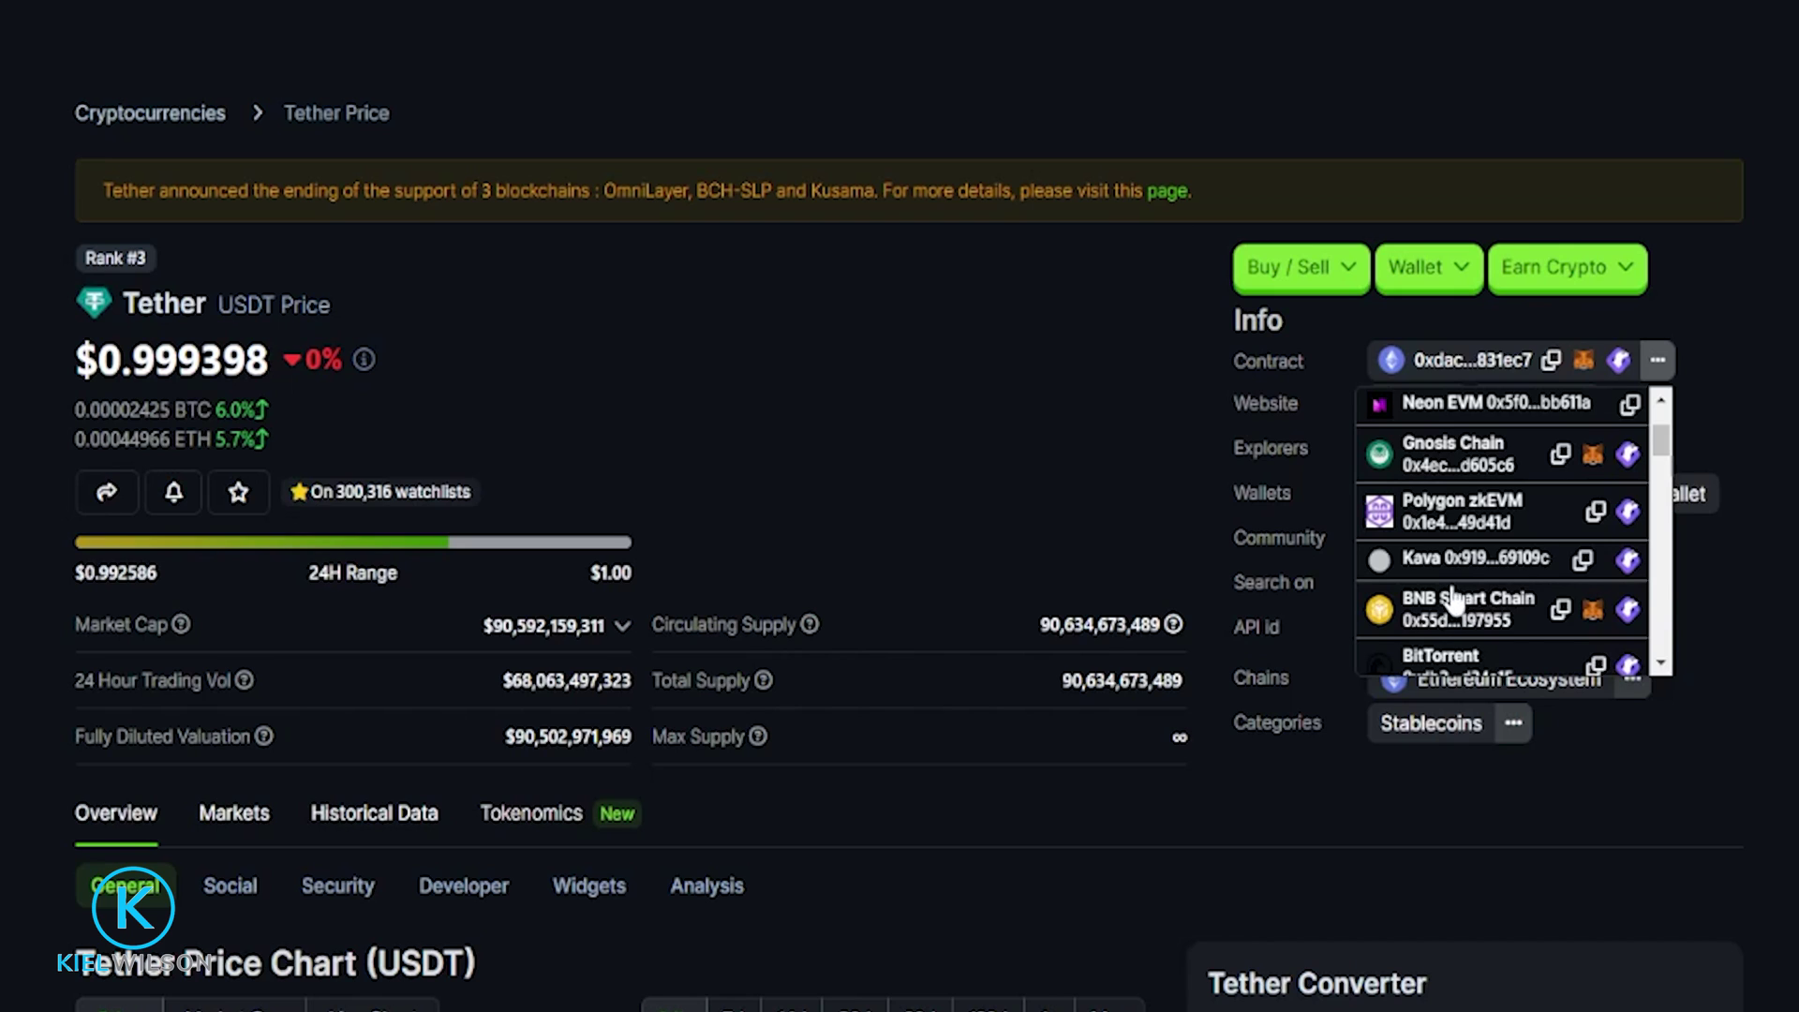
{"action": "left_click", "coordinate": [1560, 622]}
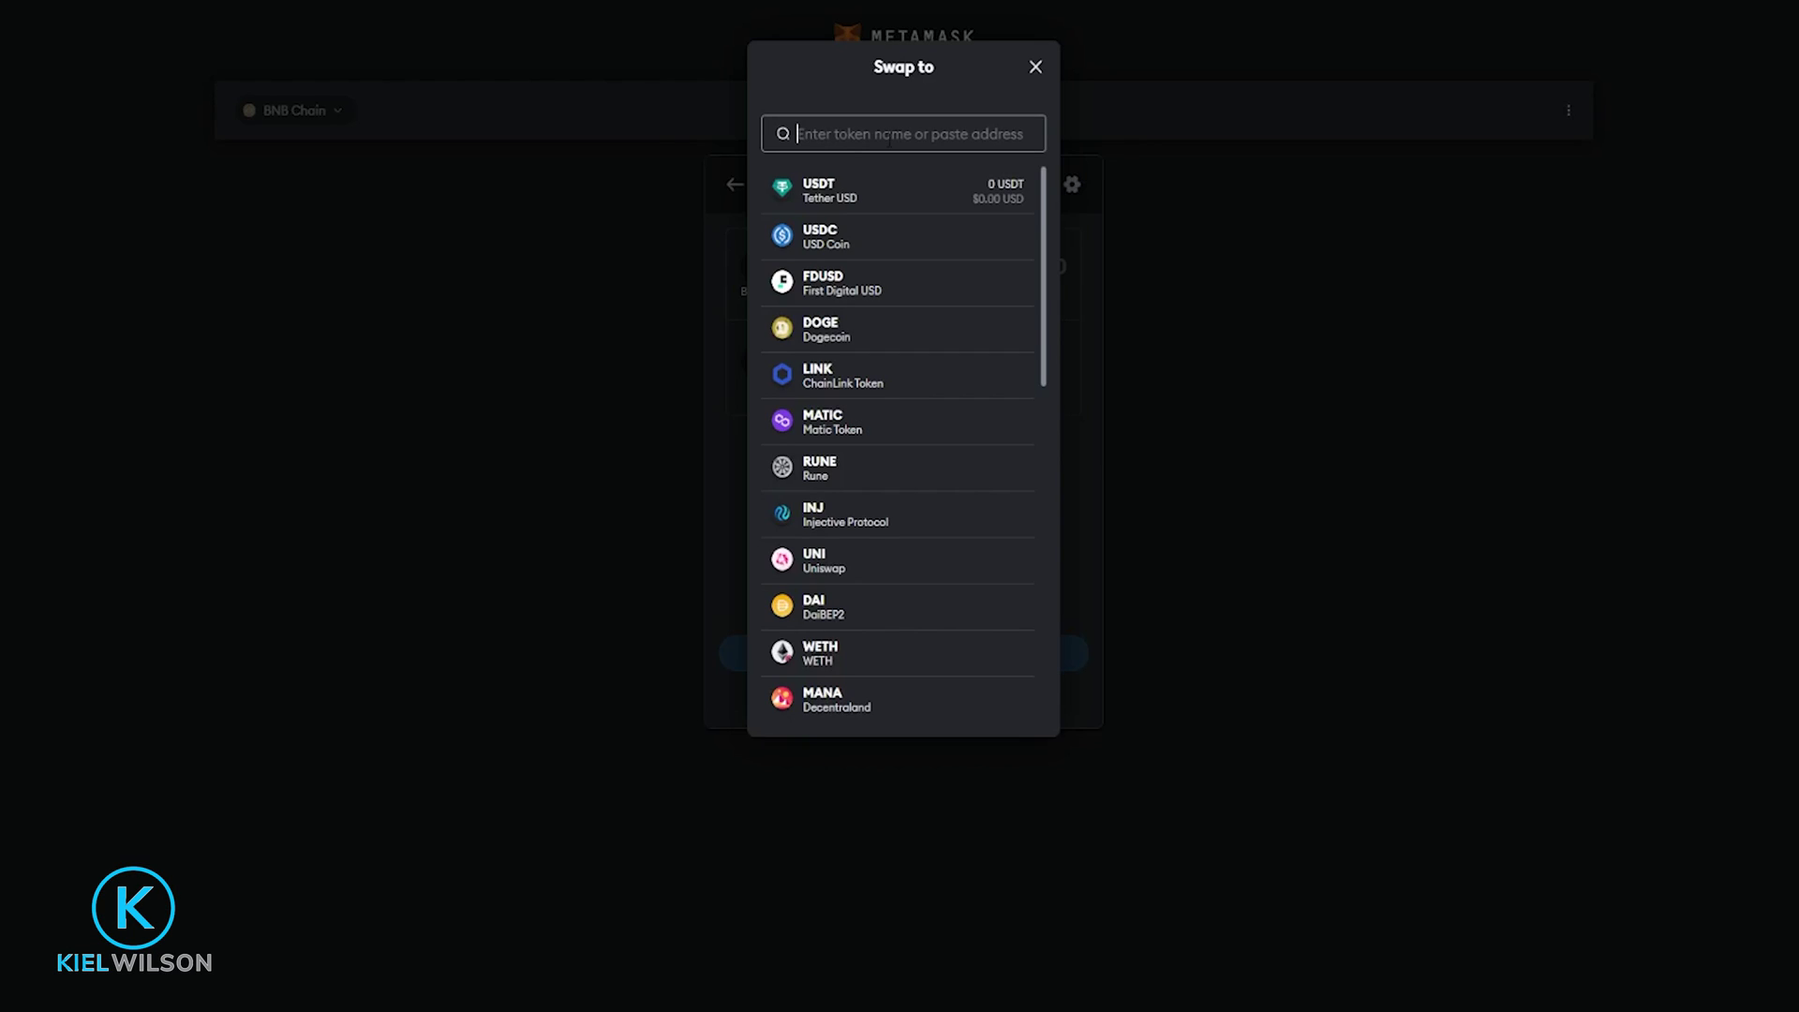
Paste Tether's contract address into the Swap to search and choose USDT as the receiving token
{"action": "right_click", "coordinate": [888, 138]}
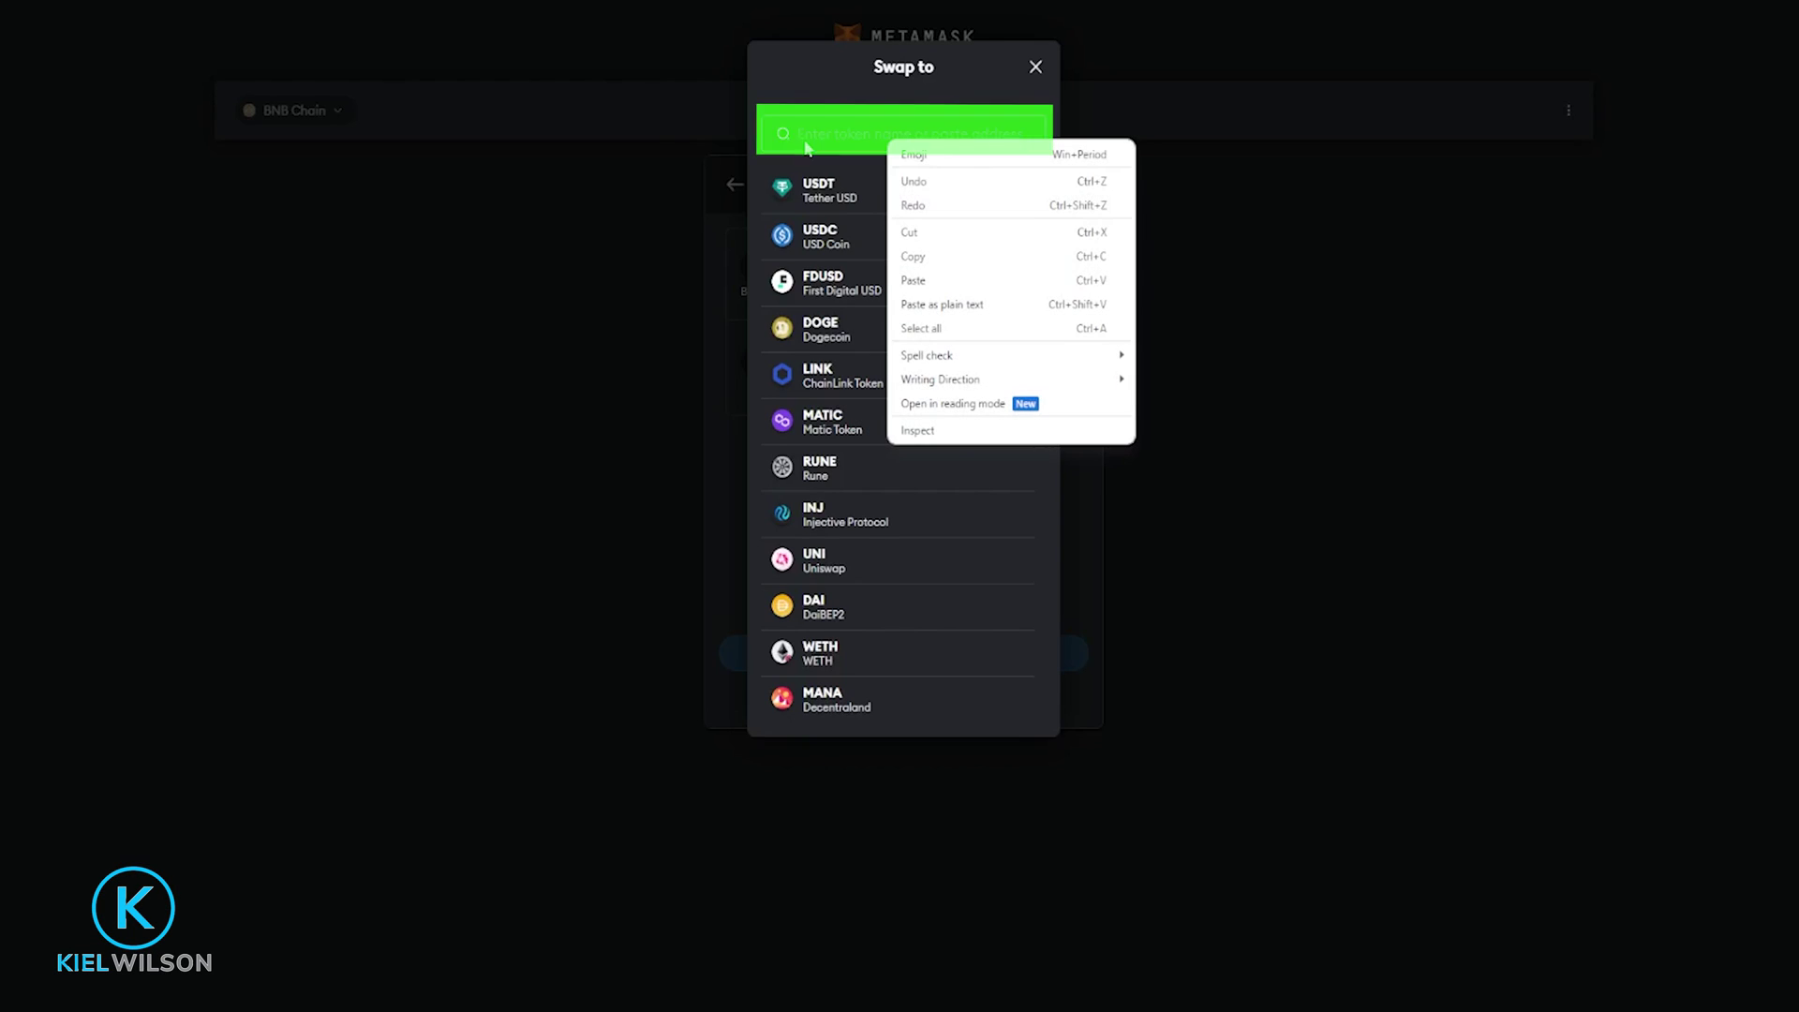
{"action": "left_click", "coordinate": [916, 282]}
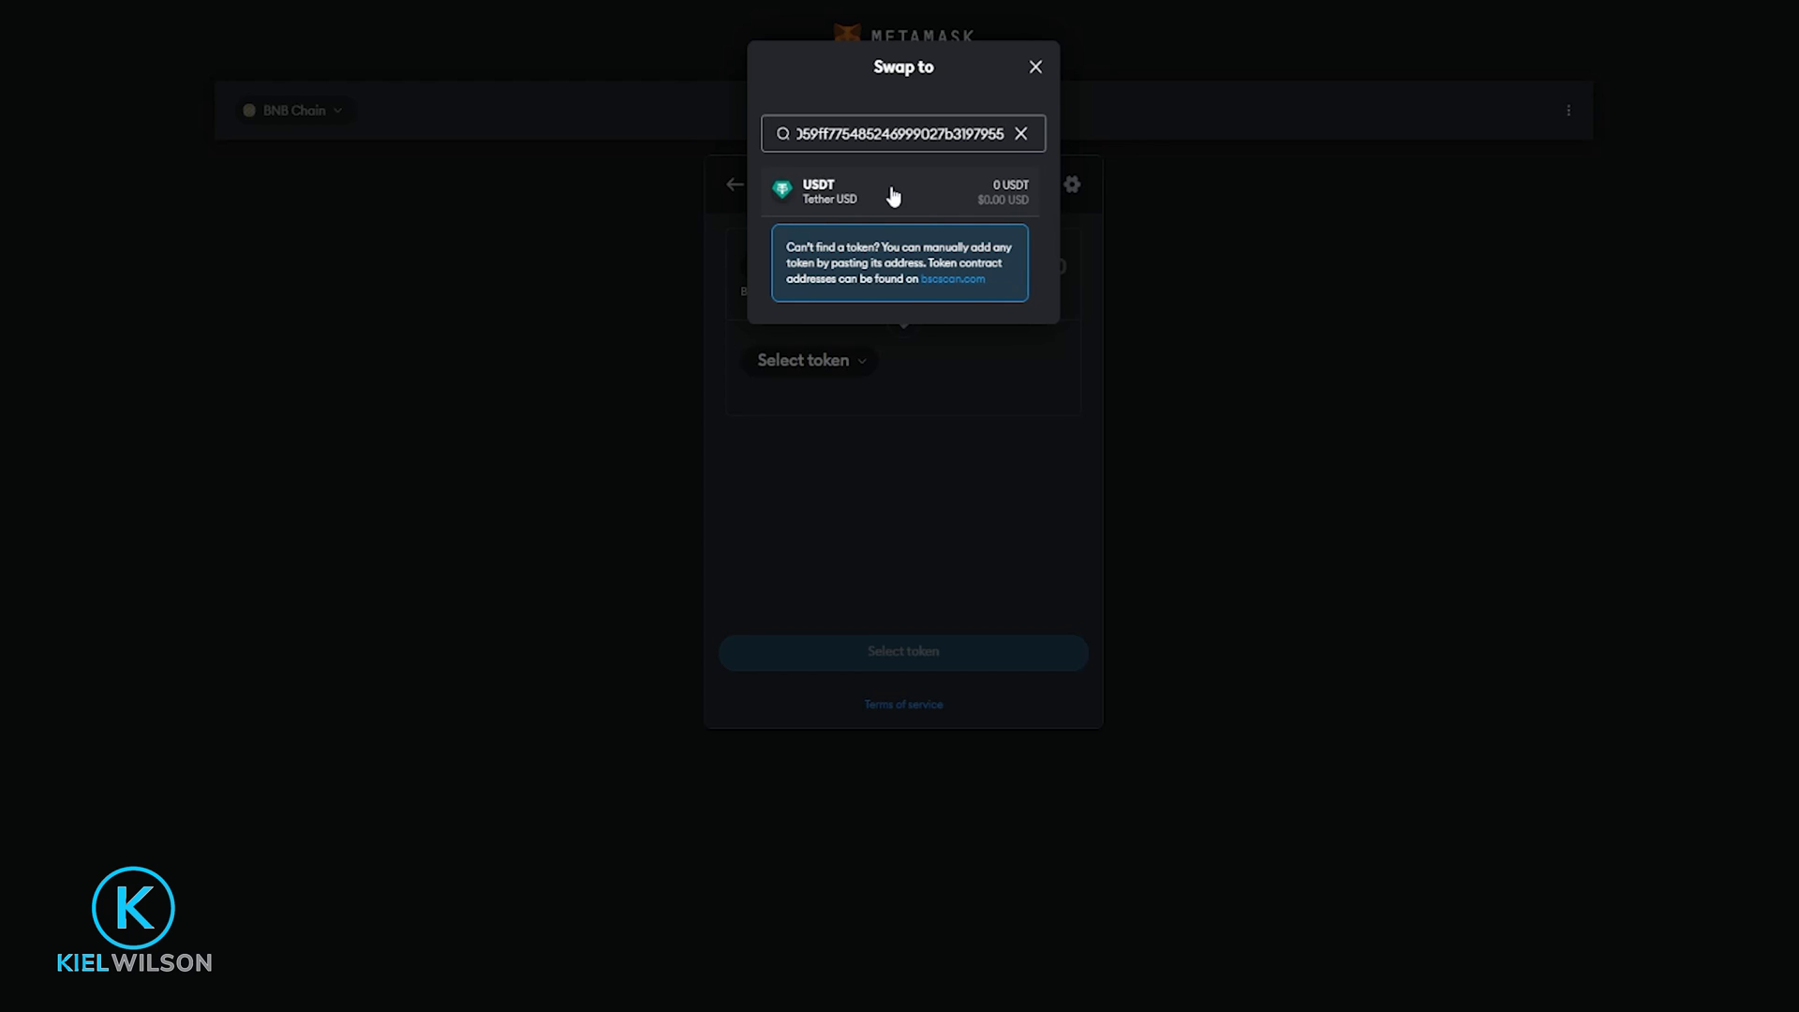
{"action": "left_click", "coordinate": [893, 196]}
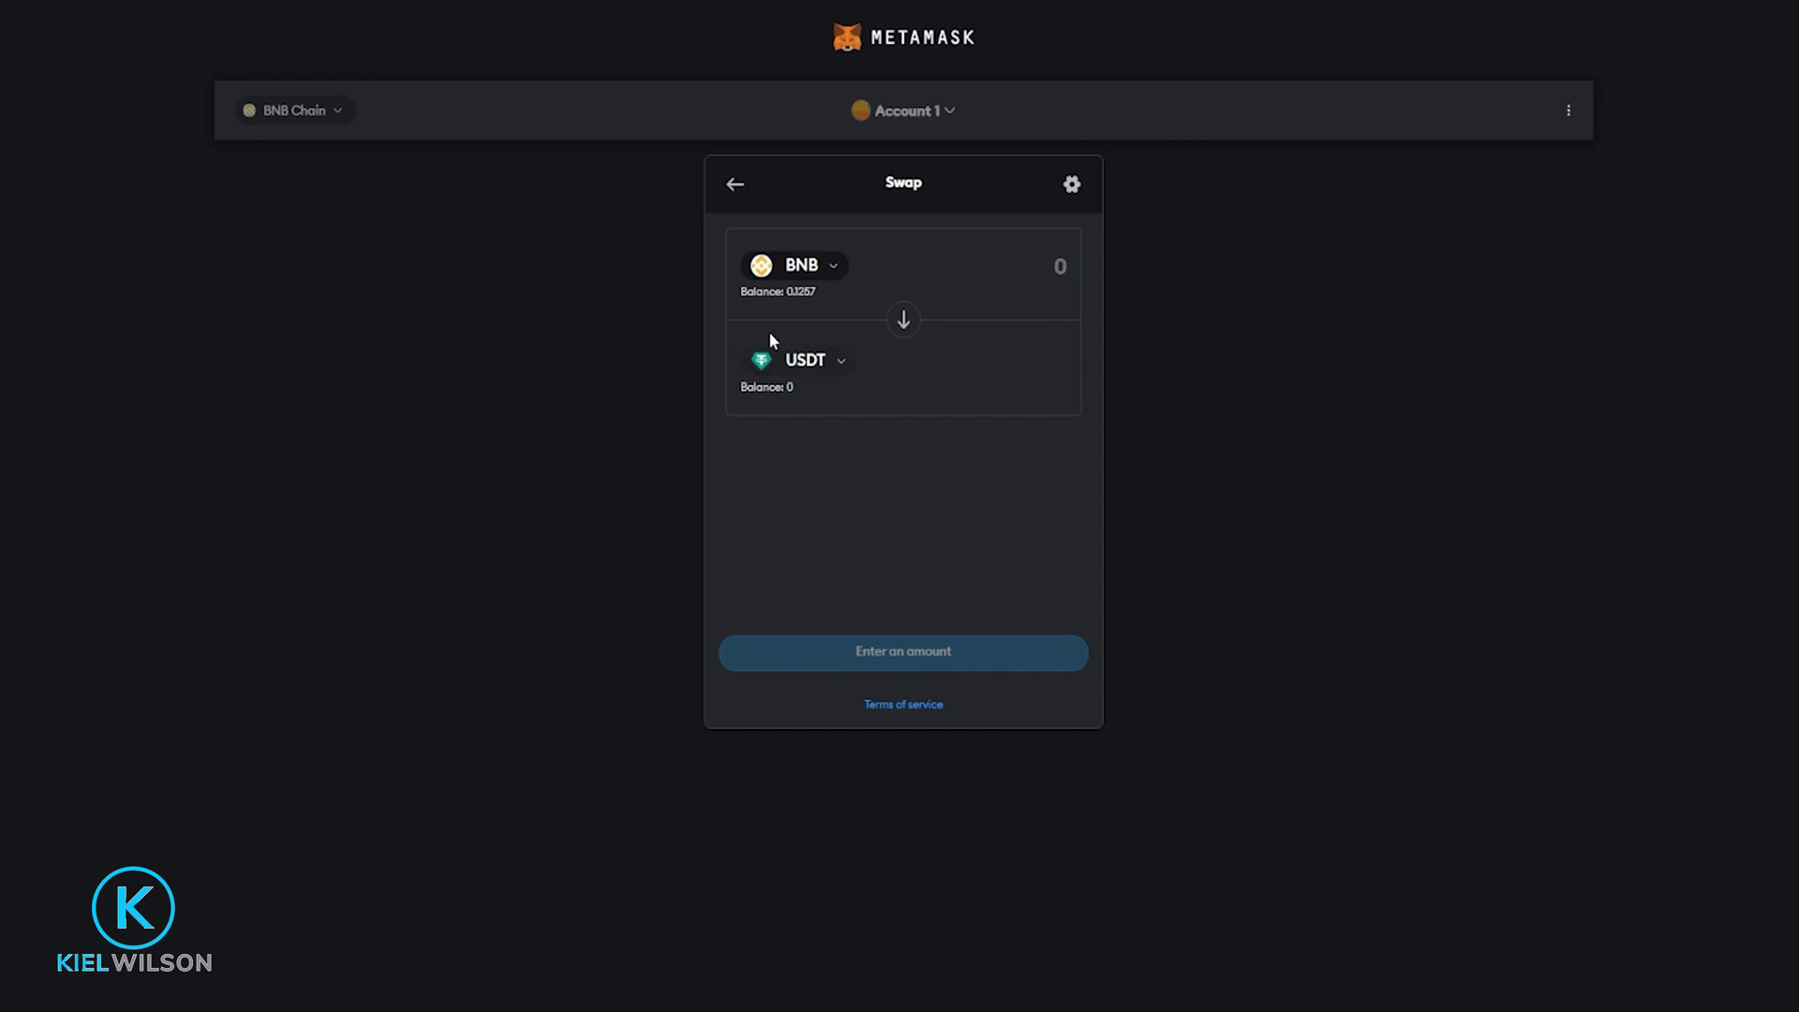
Swap 0.05 BNB for about 12.2 USDT, noting the 0.875% fee, and close the completion screen
{"action": "left_click", "coordinate": [1046, 270]}
{"action": "type", "text": "0.05"}
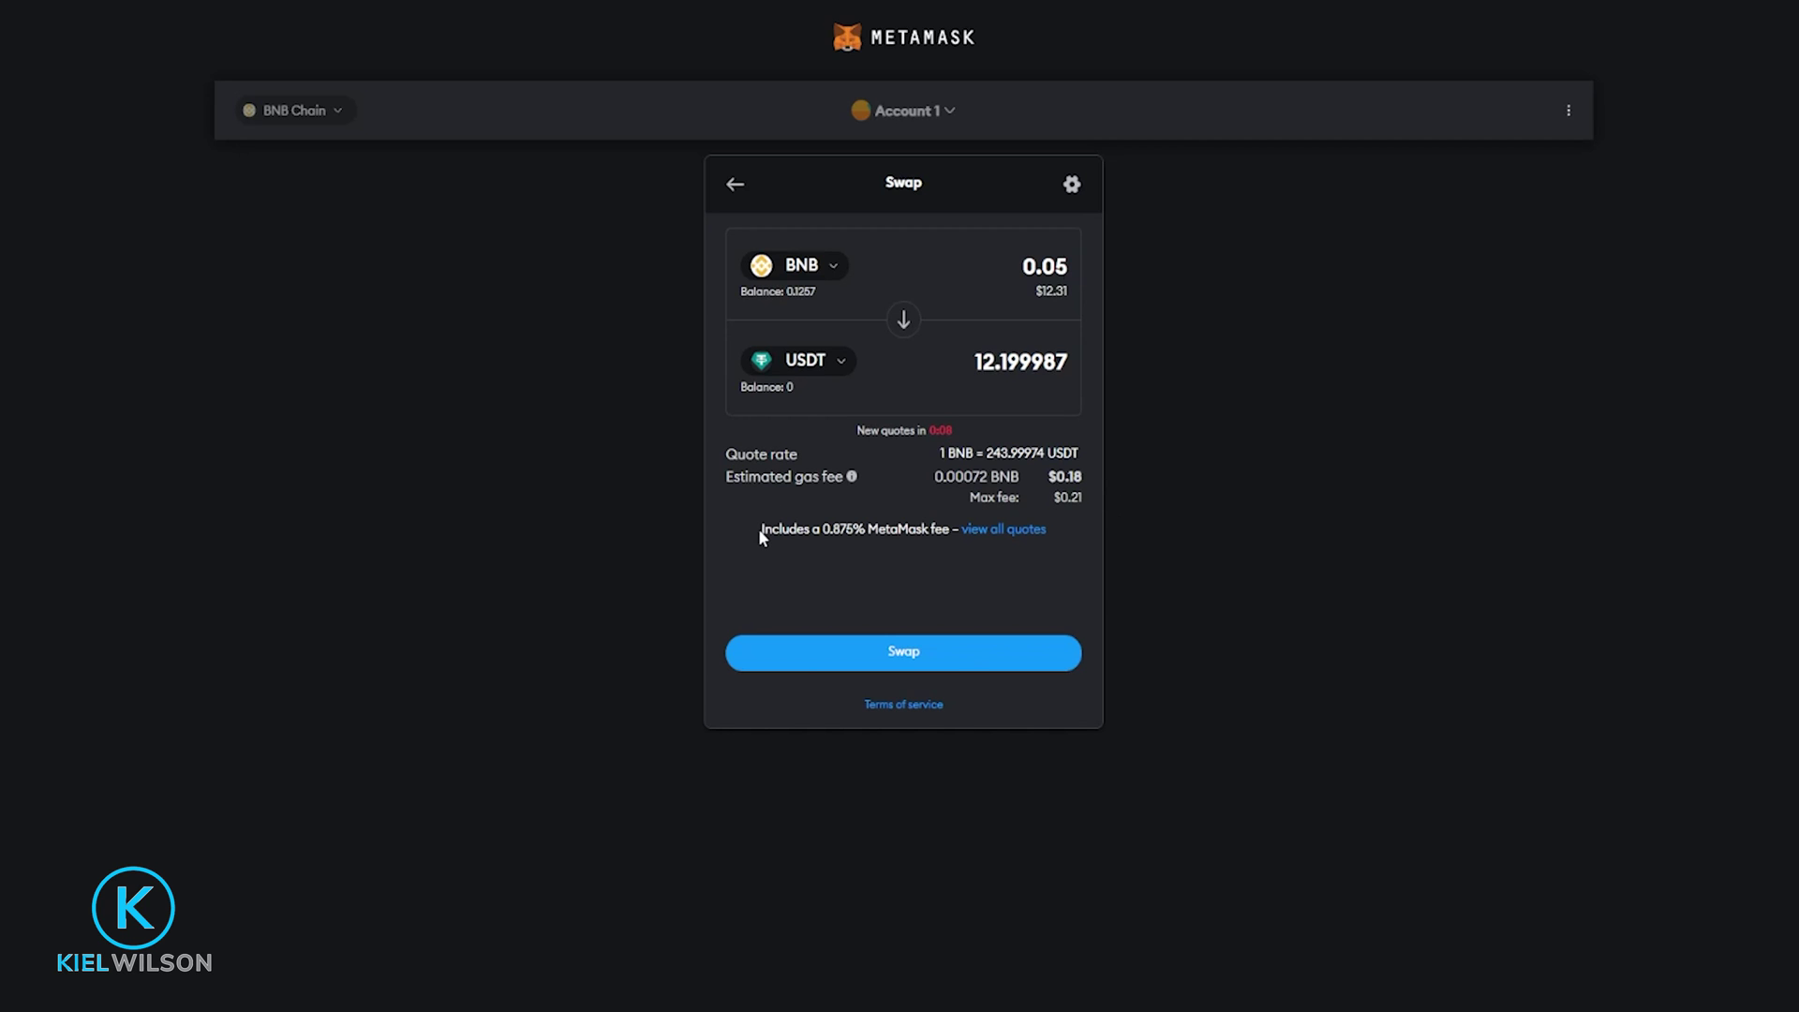
{"action": "mouse_move", "coordinate": [760, 531]}
{"action": "left_mouse_down"}
{"action": "mouse_move", "coordinate": [1040, 534]}
{"action": "mouse_move", "coordinate": [754, 528]}
{"action": "left_mouse_up"}
{"action": "left_click", "coordinate": [897, 653]}
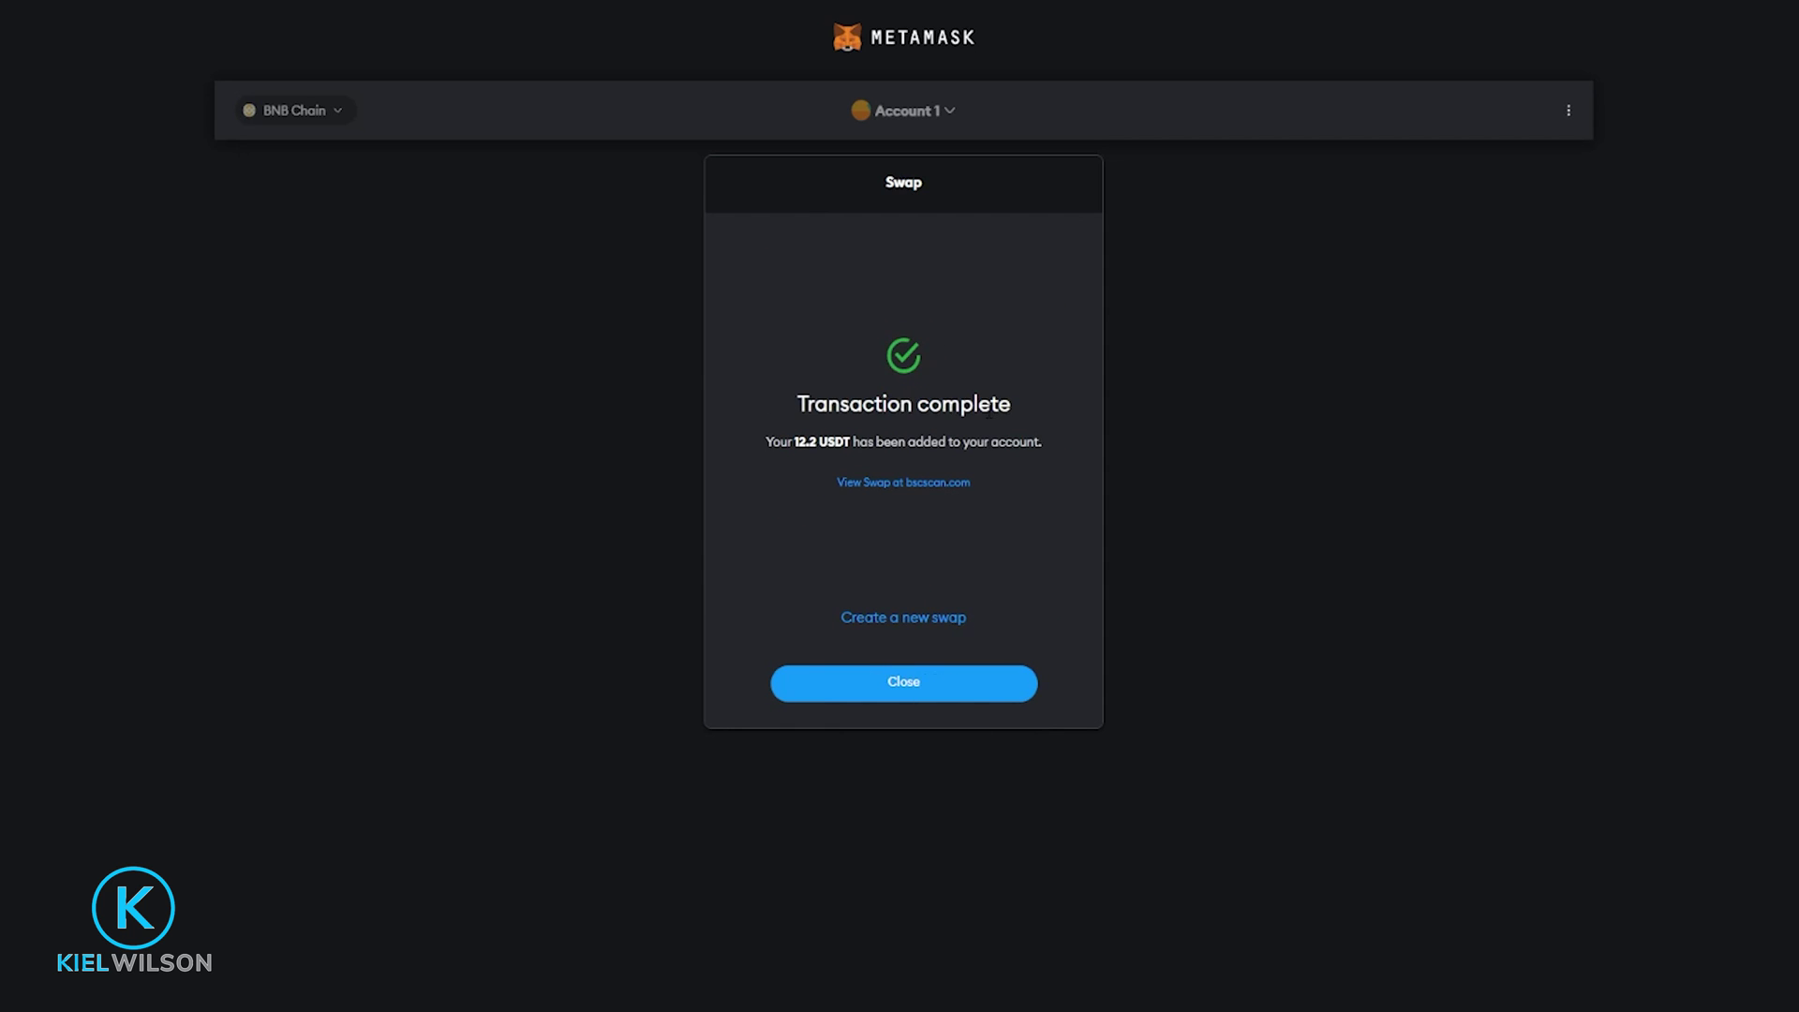
{"action": "left_click", "coordinate": [886, 695]}
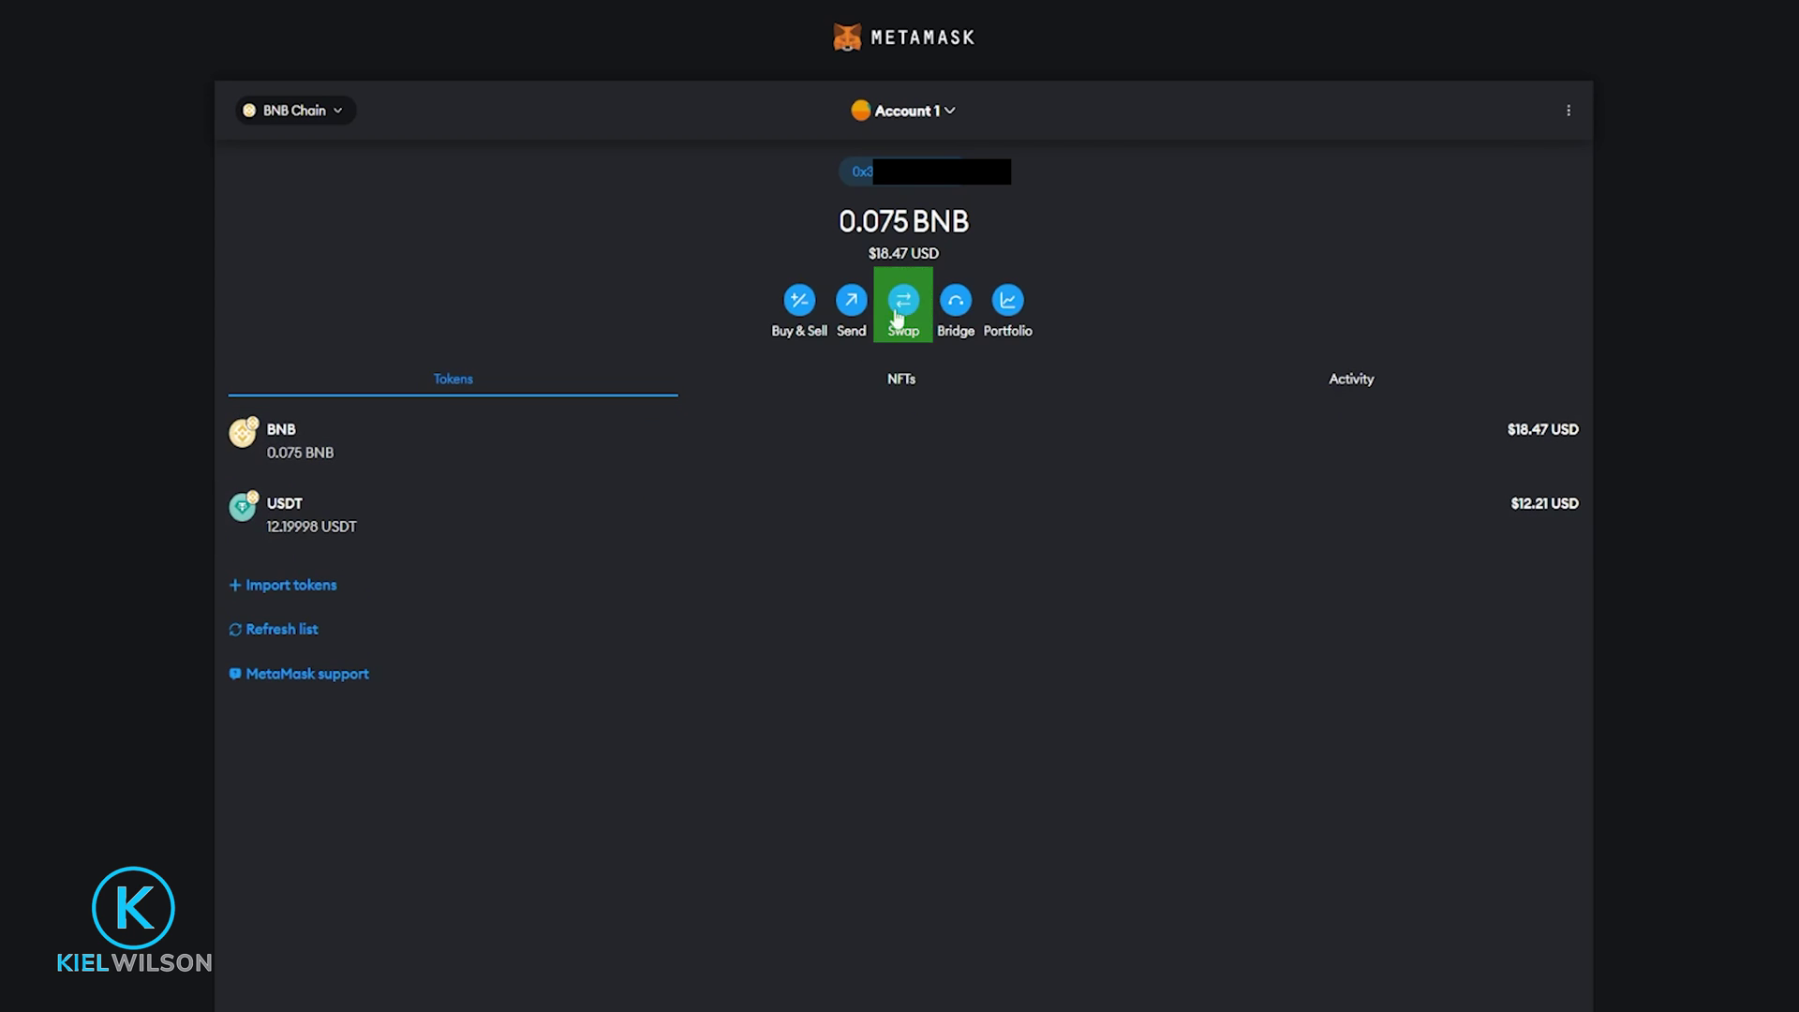
Swap the full 12.19998 USDT balance into LINK using Max, receiving 0.816265 LINK
{"action": "left_click", "coordinate": [903, 302]}
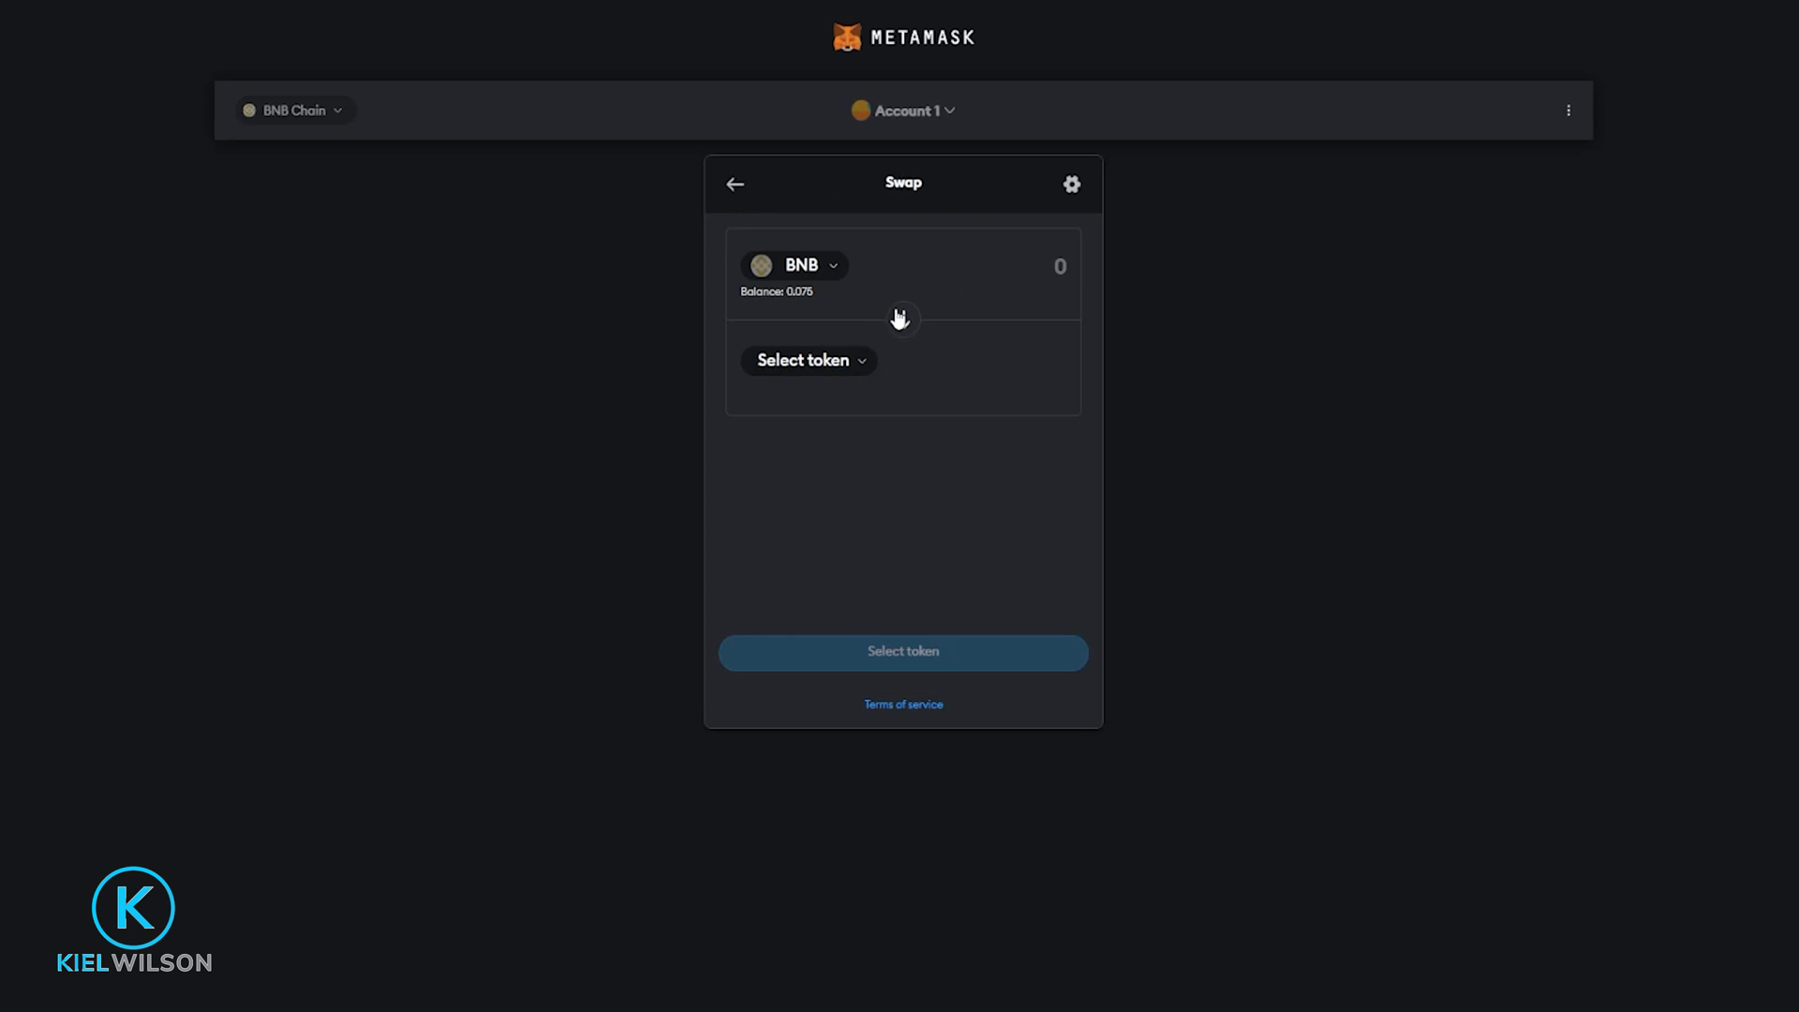
{"action": "left_click", "coordinate": [811, 267]}
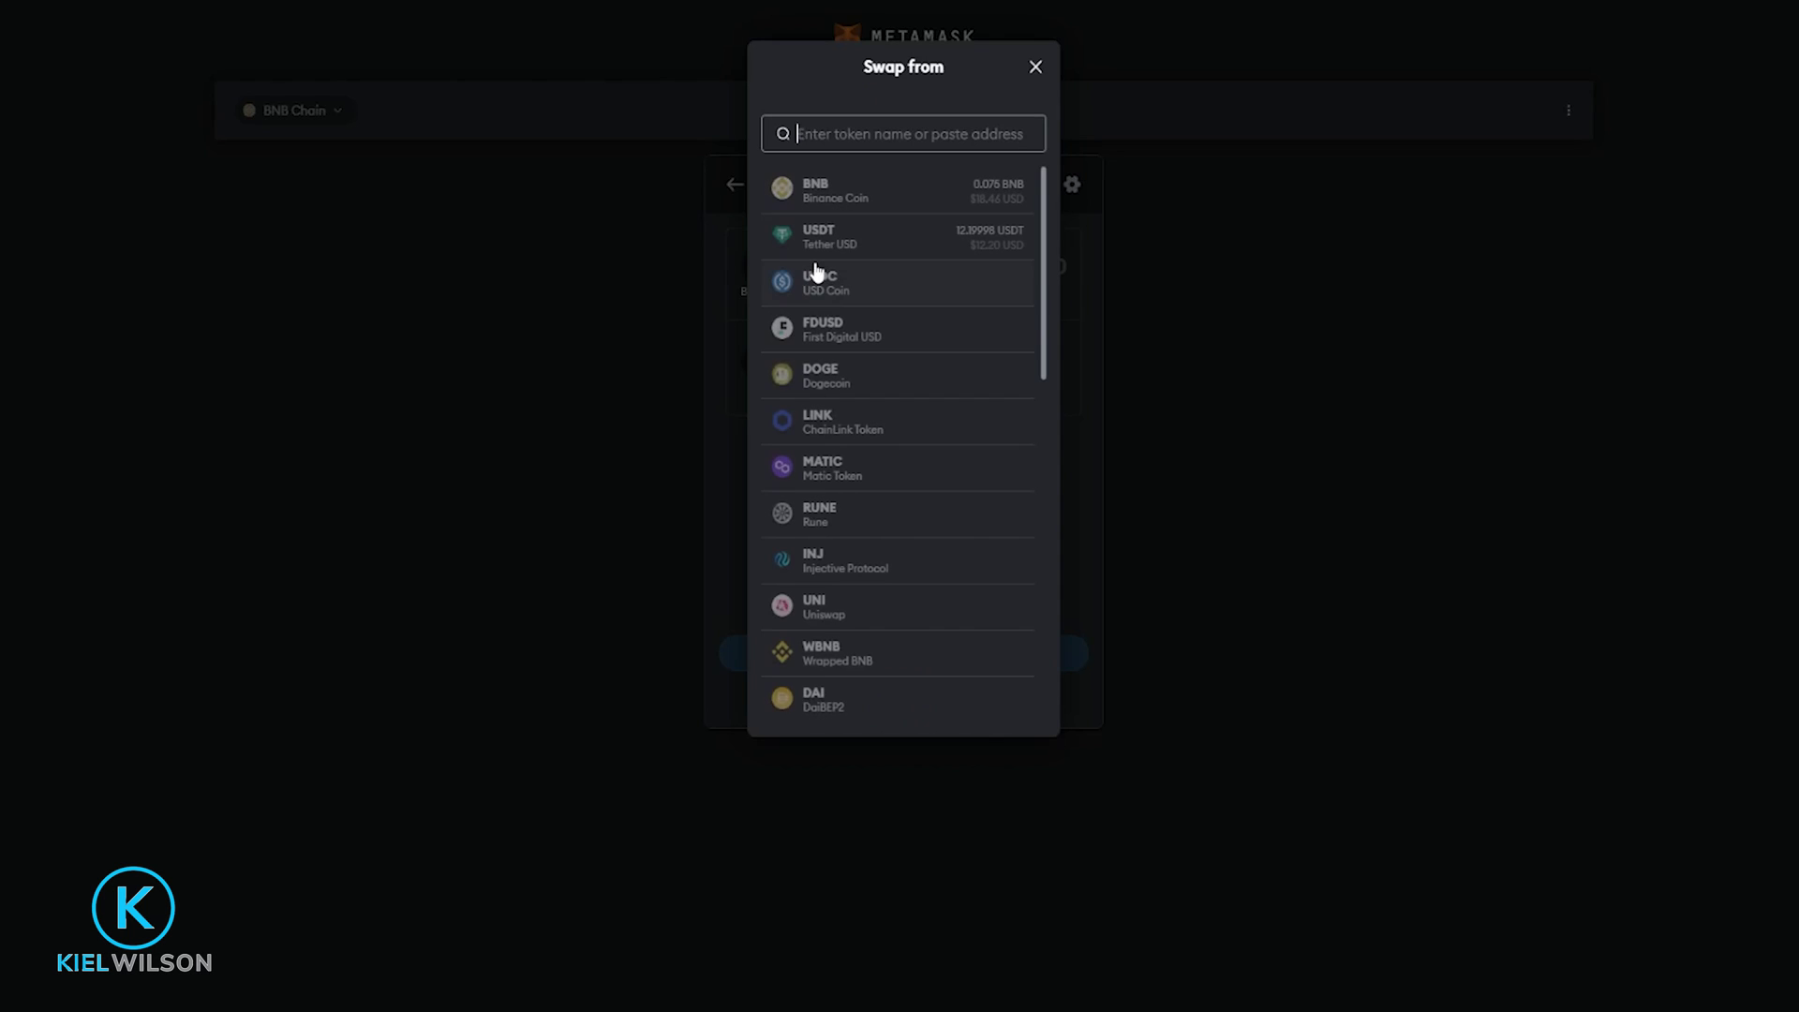
{"action": "left_click", "coordinate": [878, 241]}
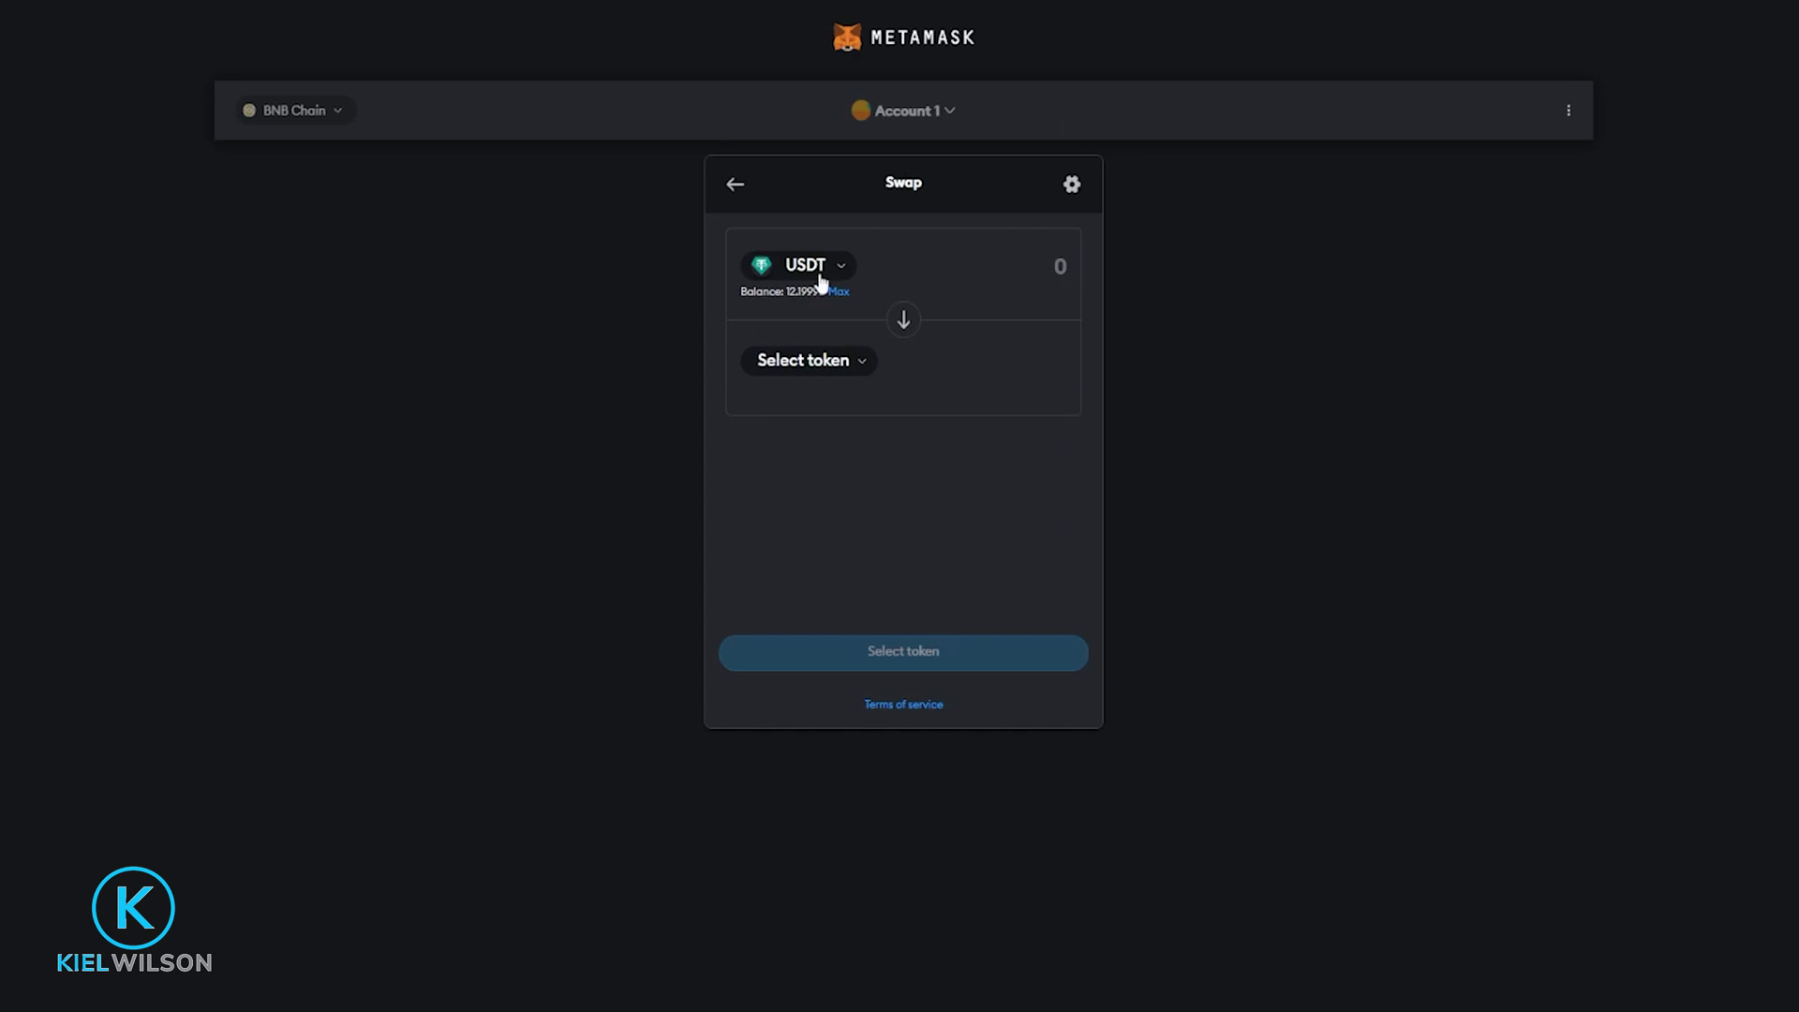
{"action": "left_click", "coordinate": [783, 369]}
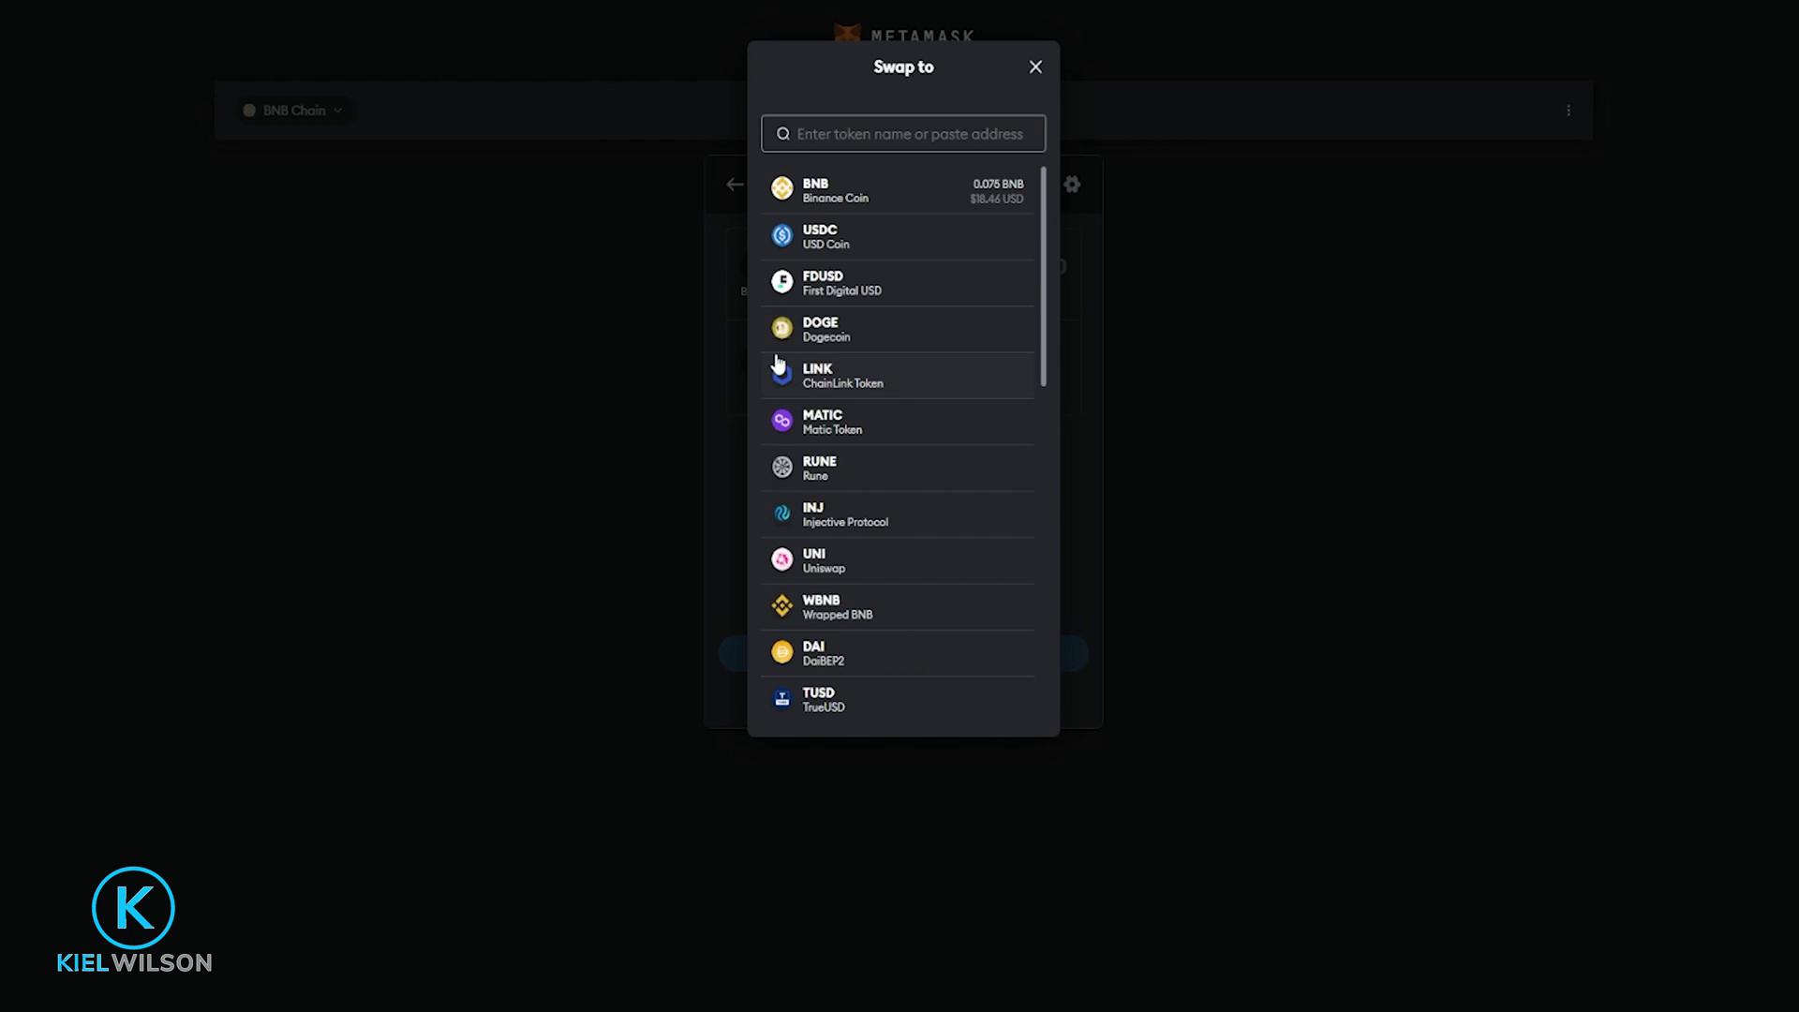
{"action": "left_click", "coordinate": [848, 375]}
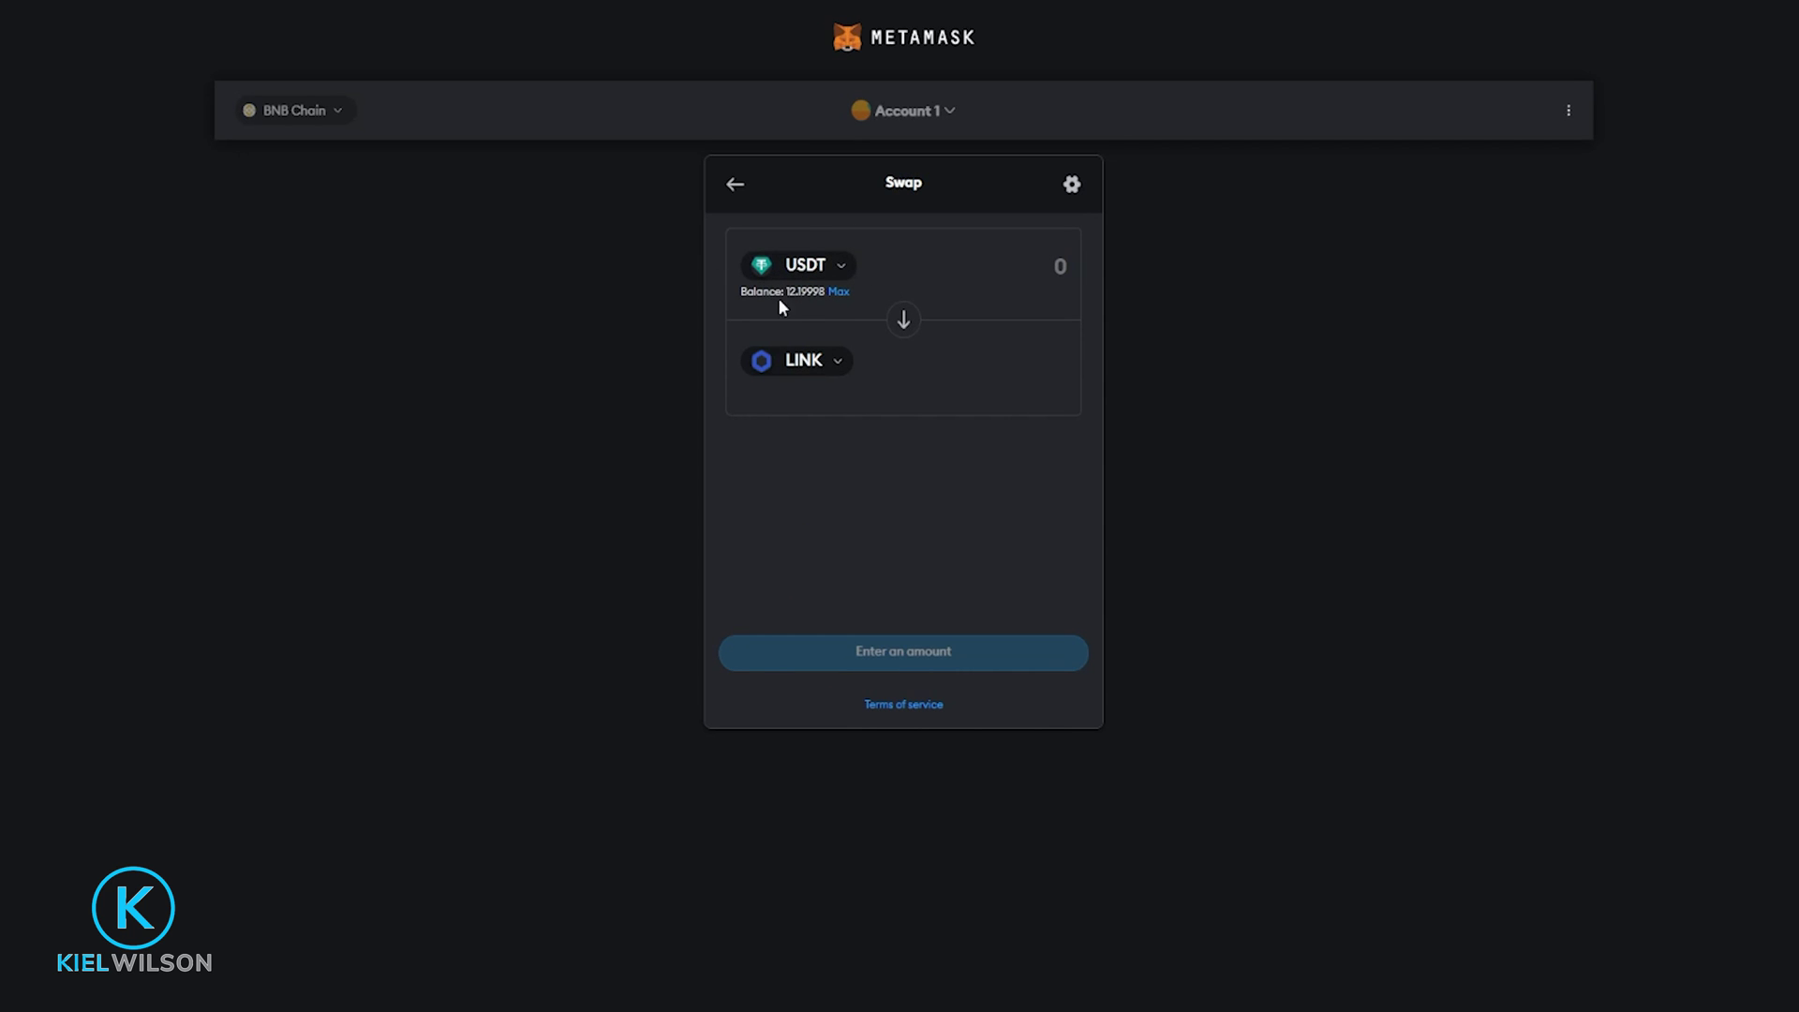
{"action": "left_click", "coordinate": [839, 292]}
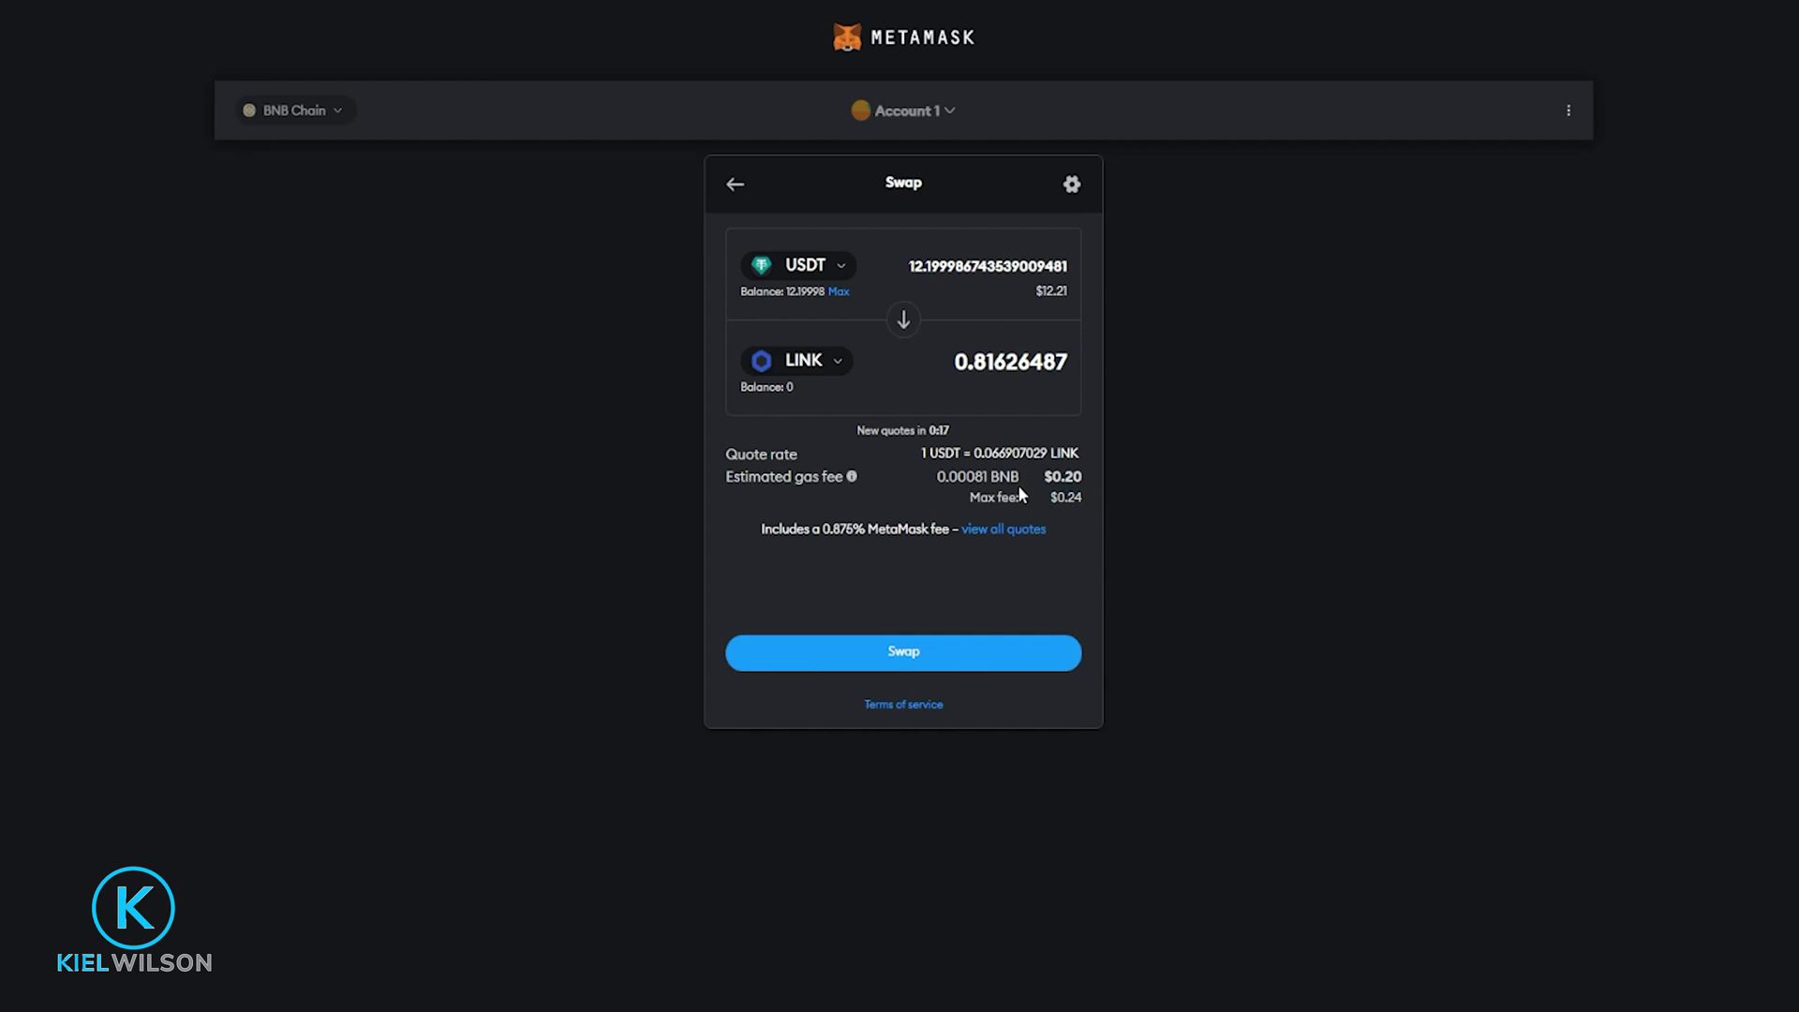
{"action": "left_click", "coordinate": [915, 651]}
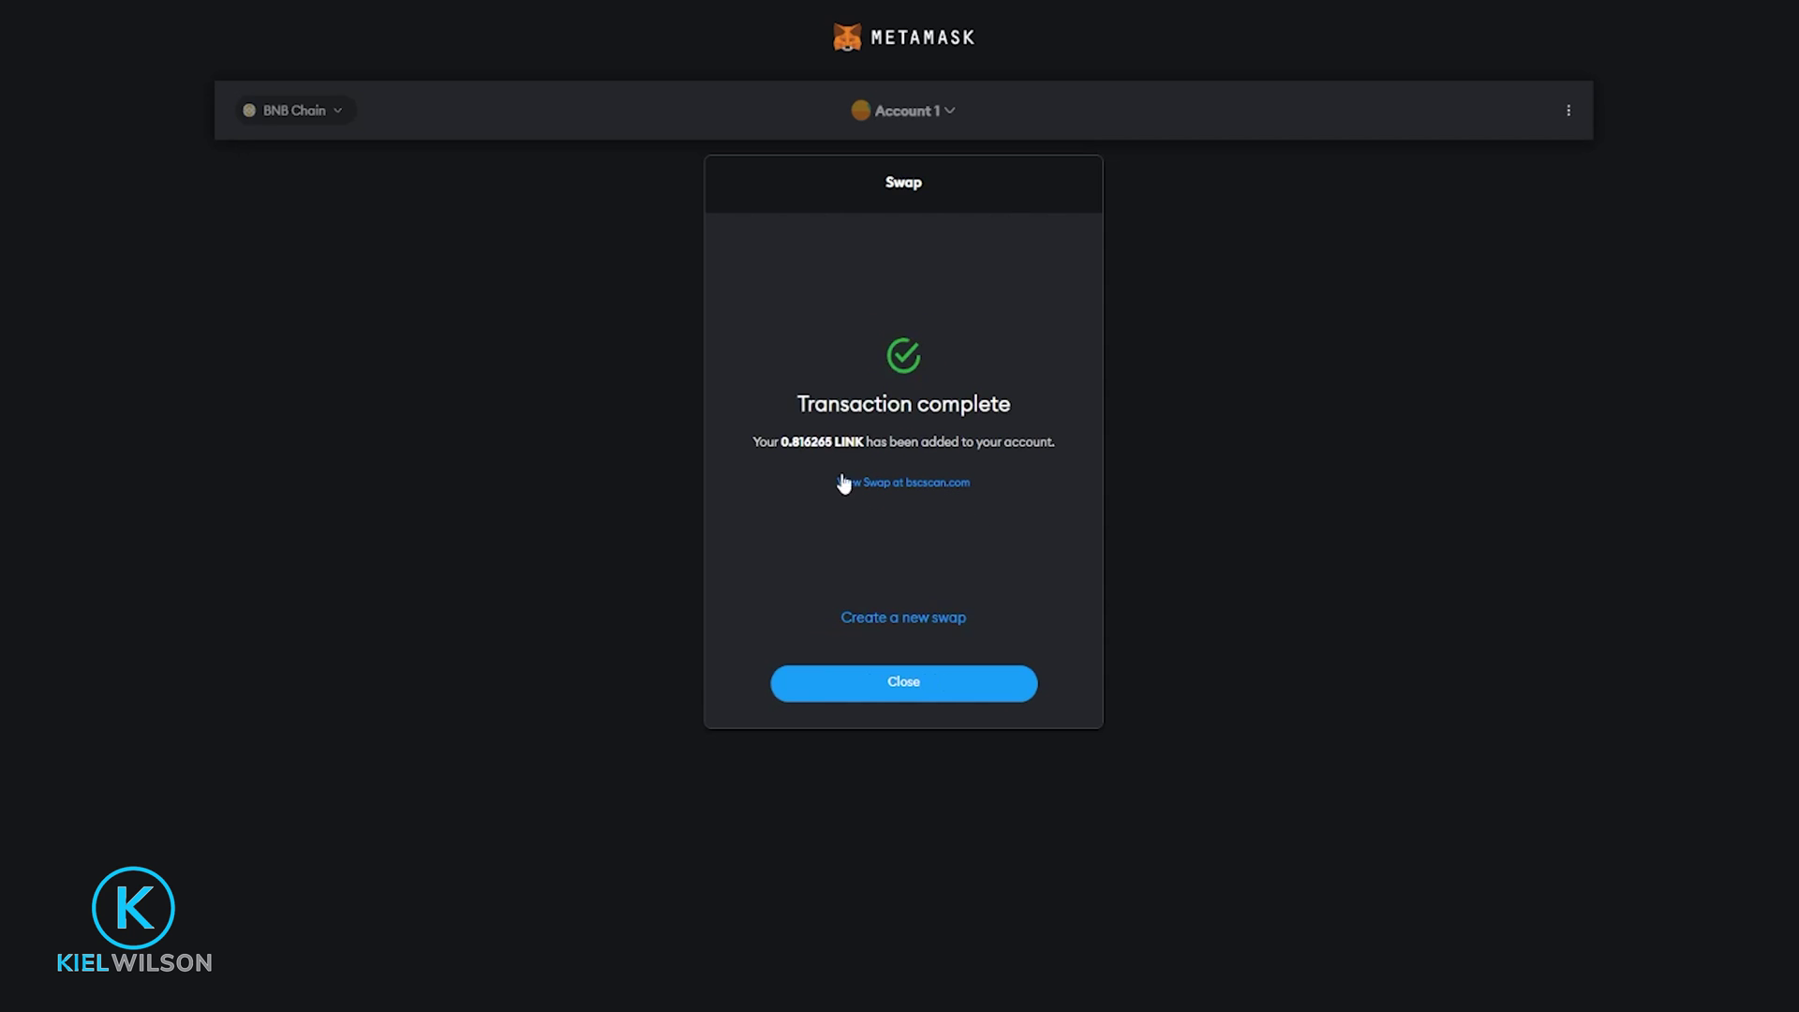
Close the finished swap, then swap the full LINK balance into BNB, receiving 0.048801 BNB
{"action": "left_click", "coordinate": [891, 685]}
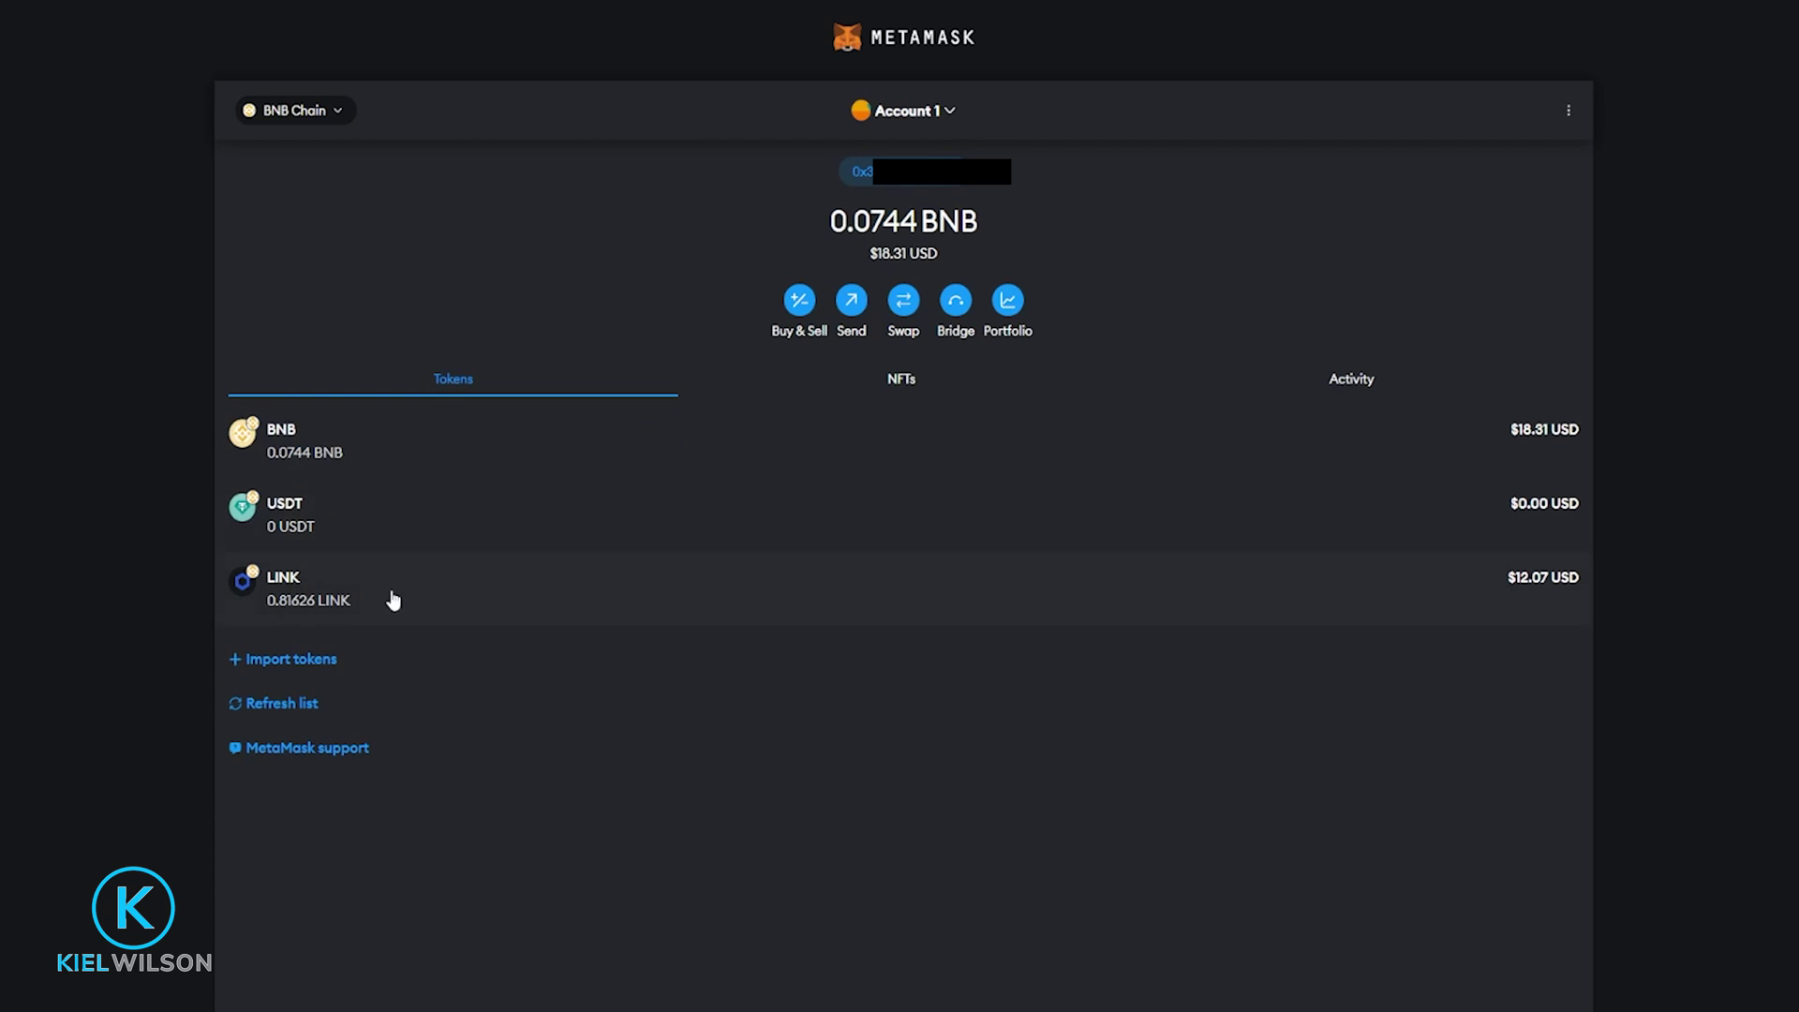
{"action": "left_click", "coordinate": [905, 302]}
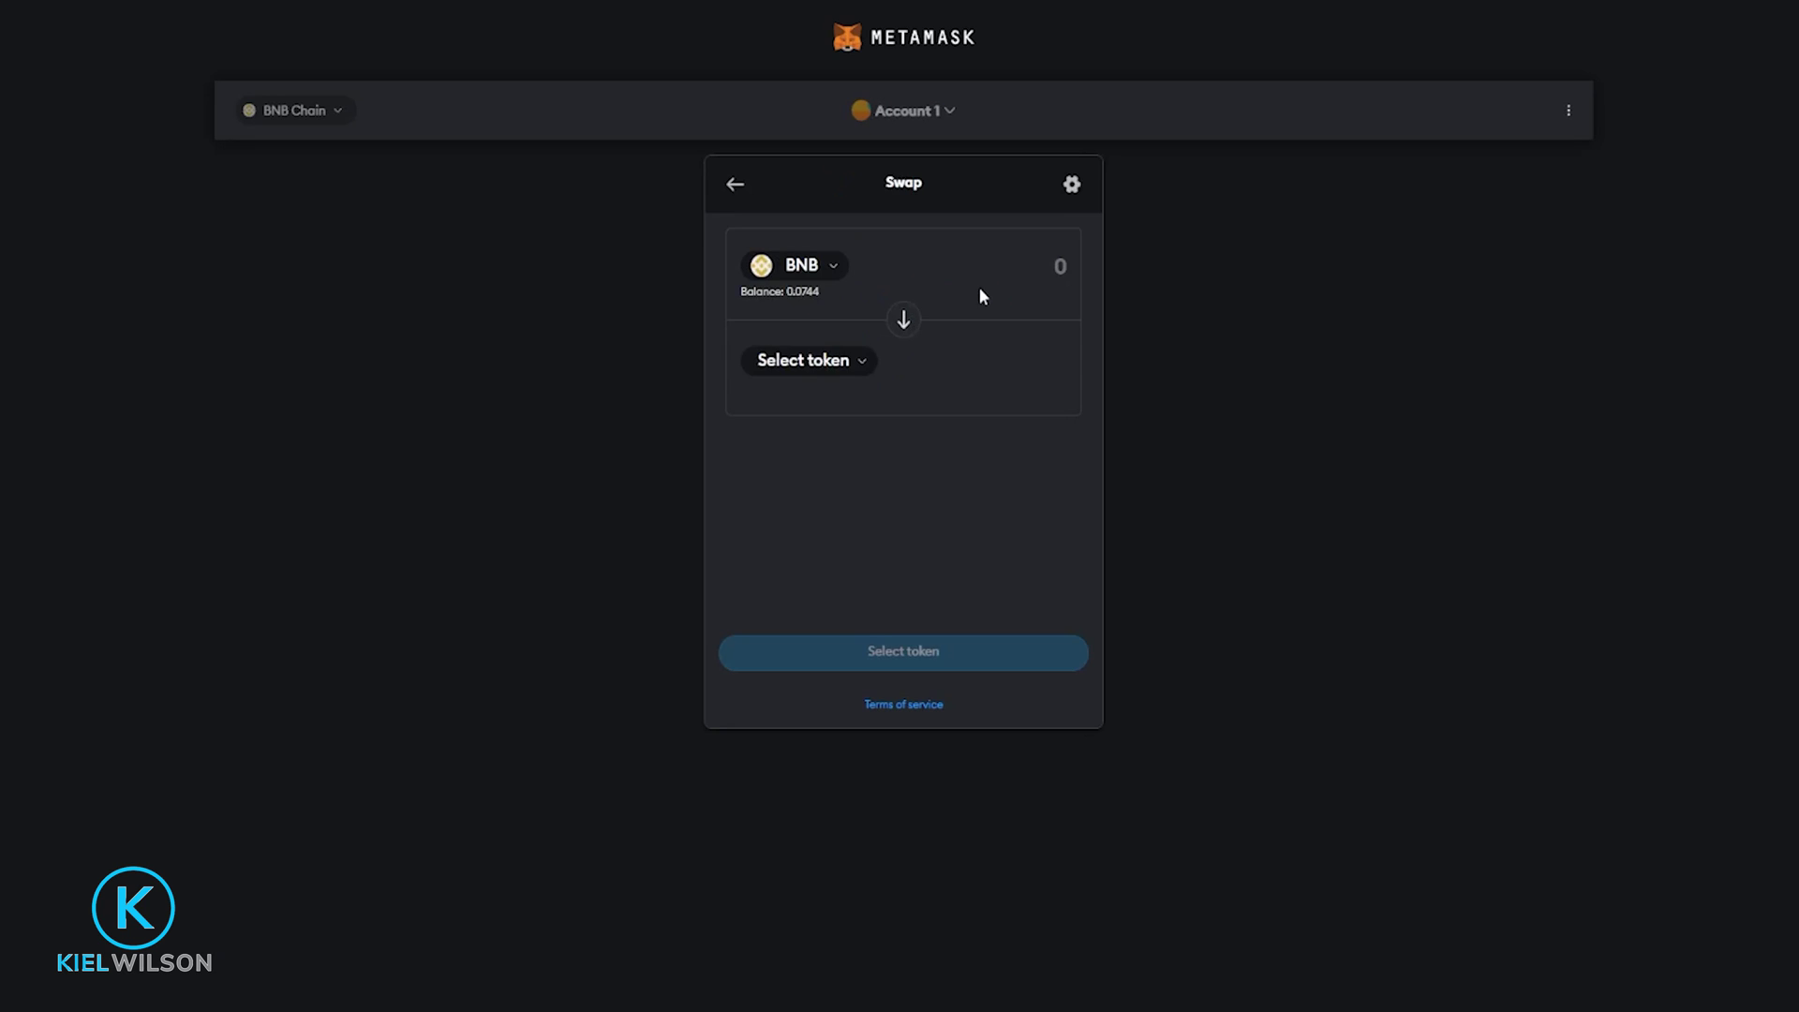
{"action": "left_click", "coordinate": [798, 272]}
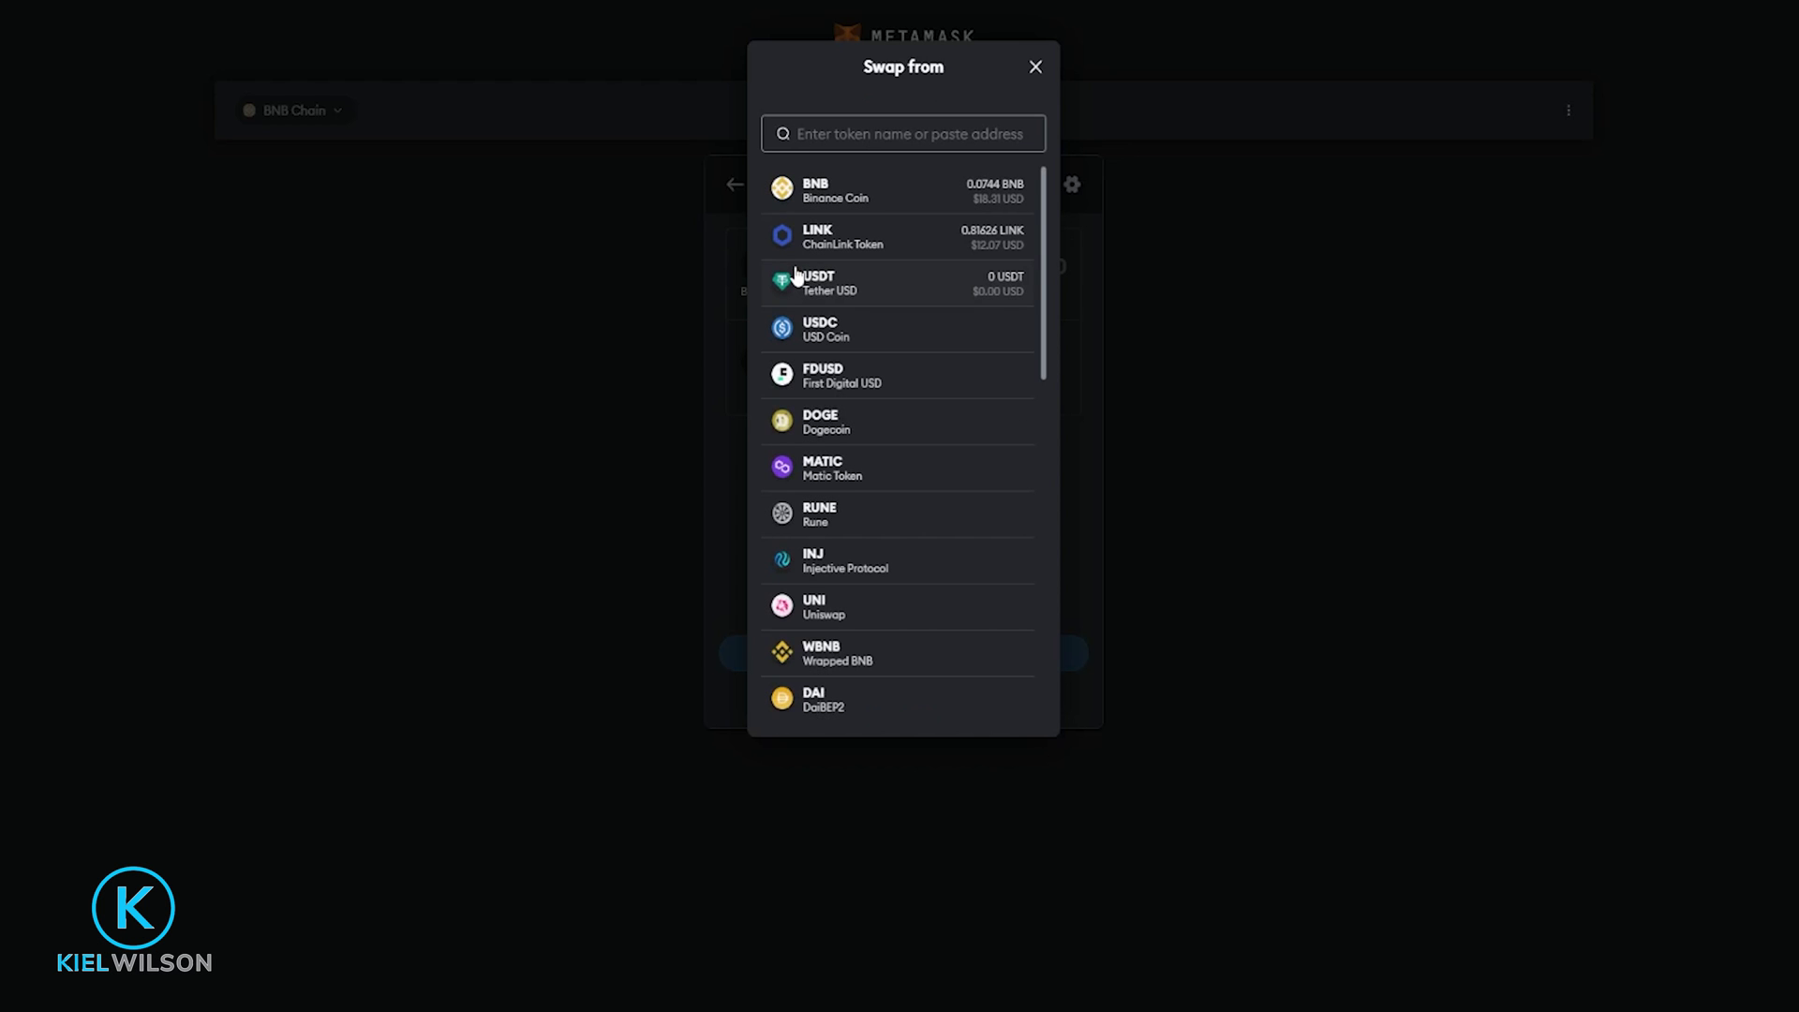
{"action": "left_click", "coordinate": [881, 239]}
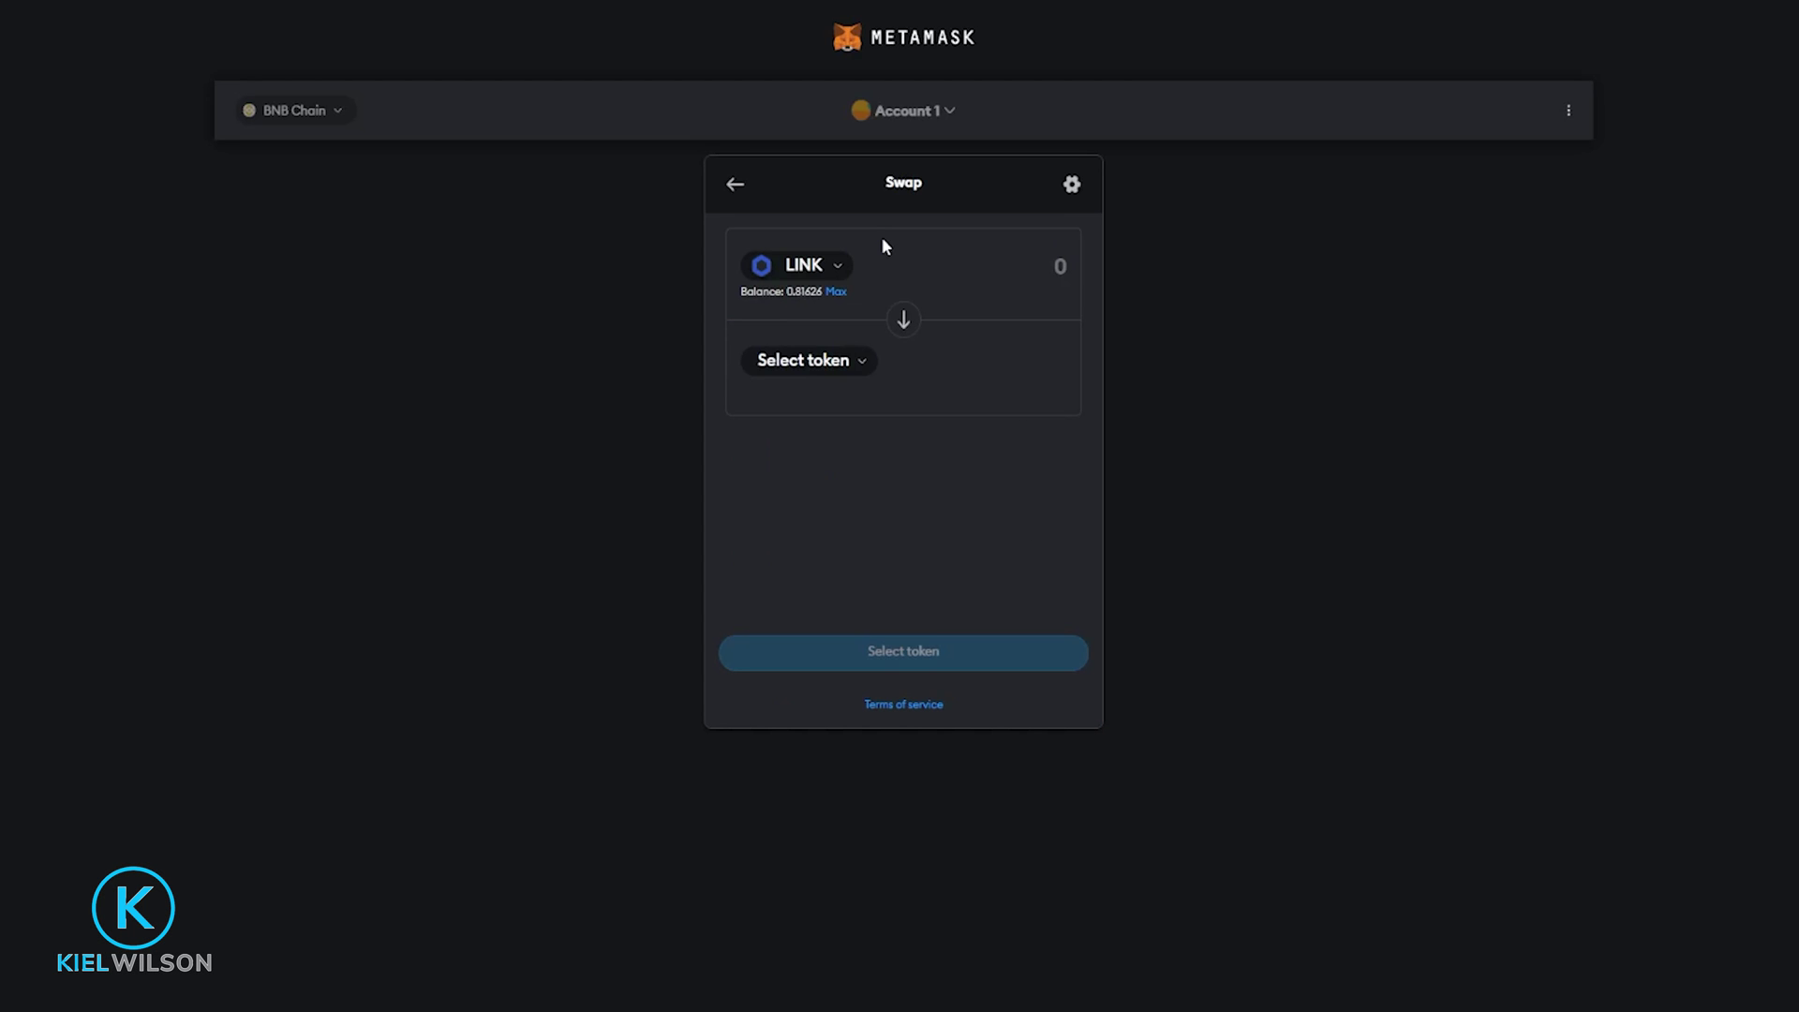
{"action": "left_click", "coordinate": [812, 365]}
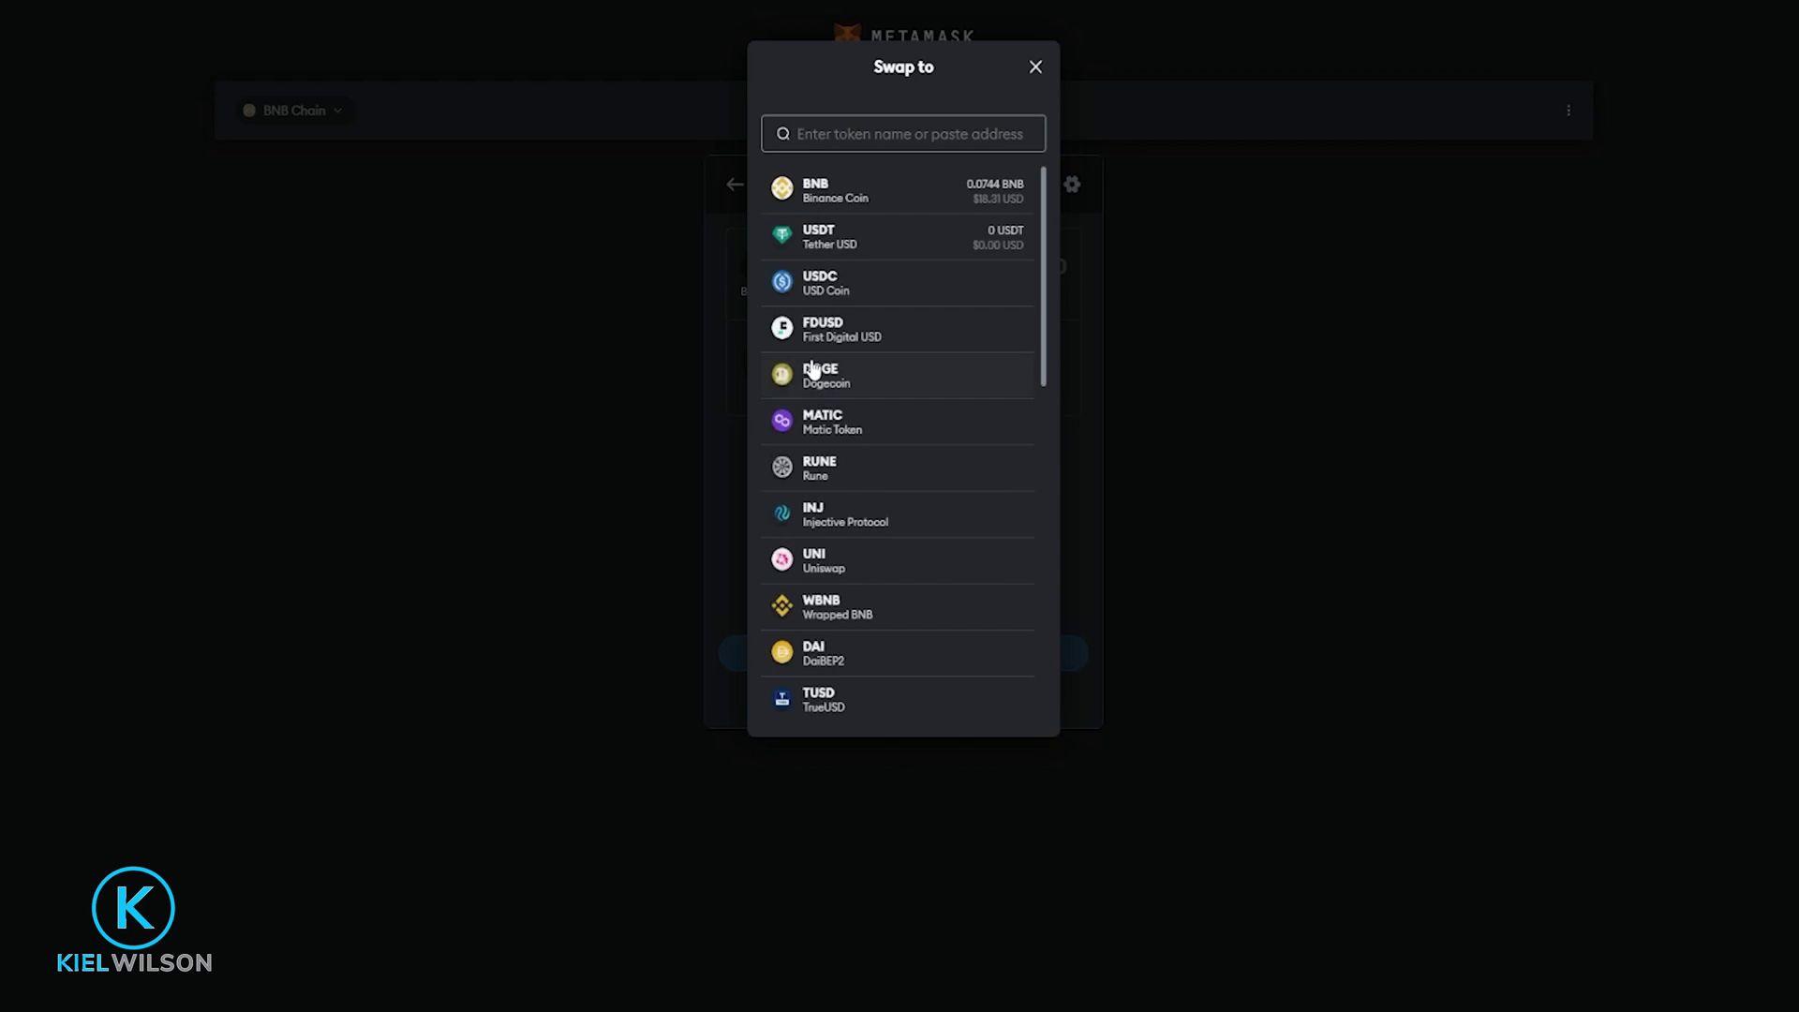
{"action": "left_click", "coordinate": [864, 187]}
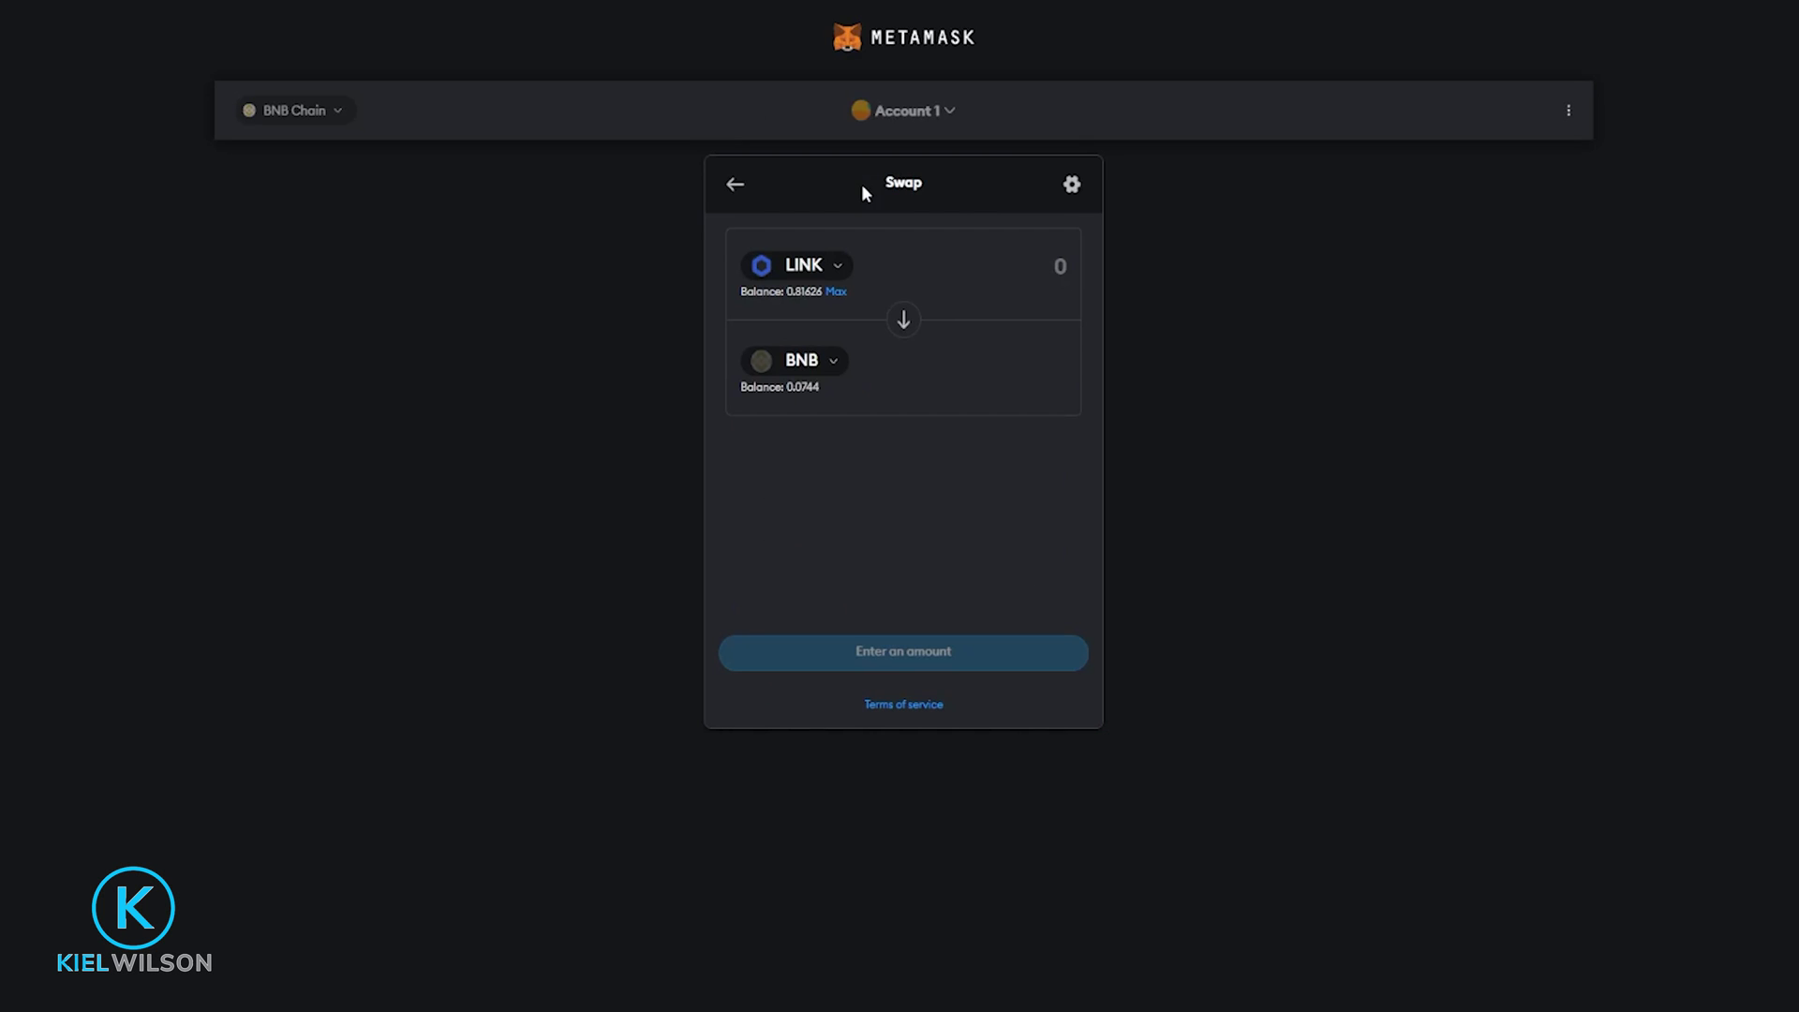
{"action": "left_click", "coordinate": [836, 292]}
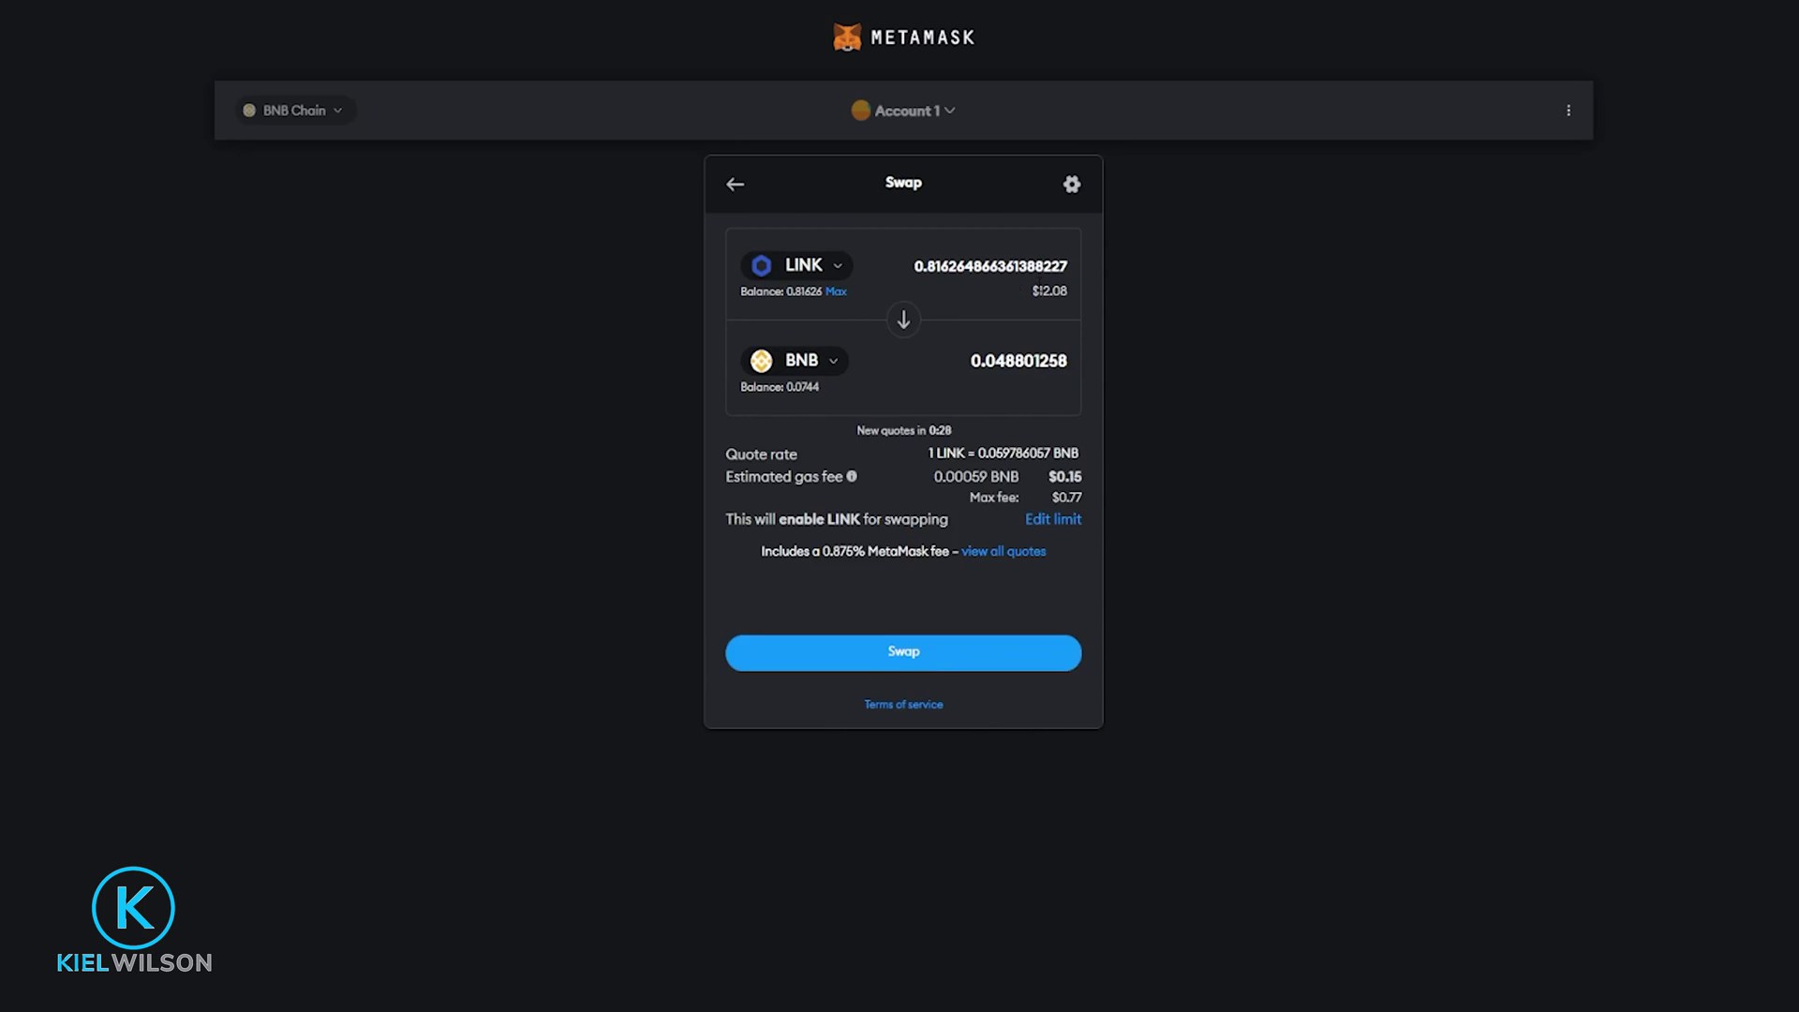
{"action": "left_click", "coordinate": [915, 664]}
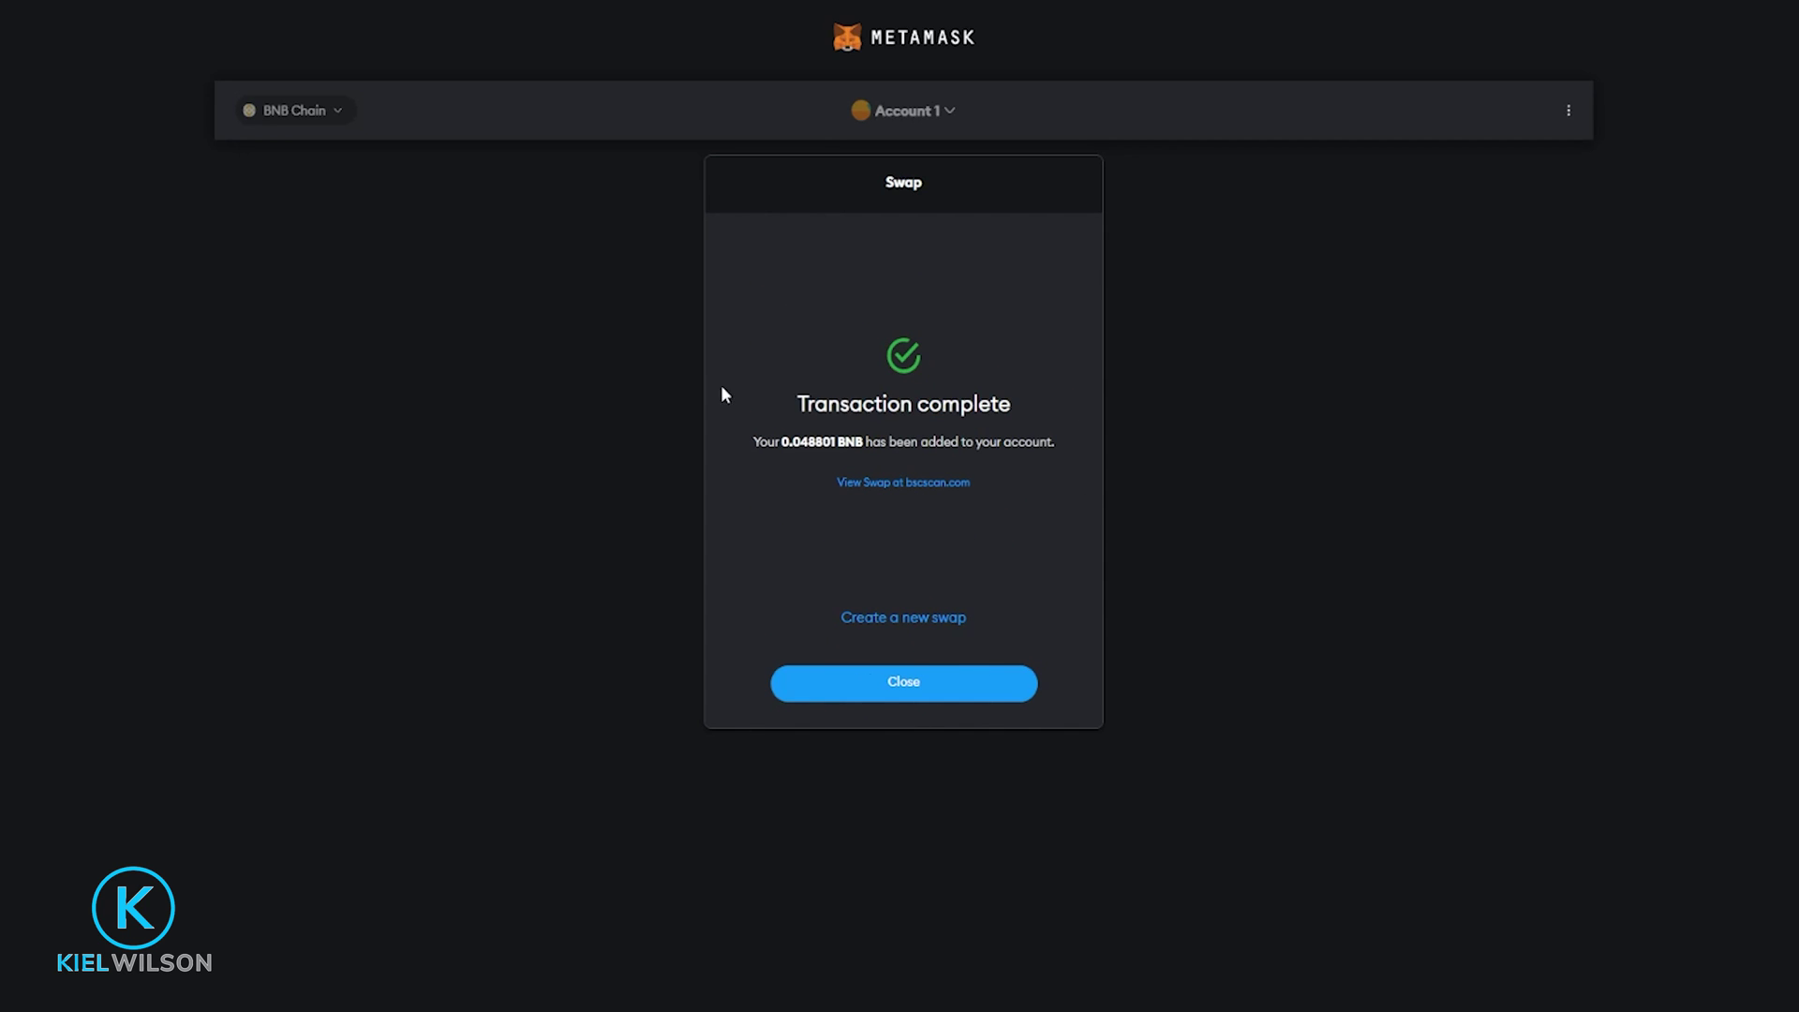
Close the completed swap; the wallet shows 0.1222 BNB ($30.10), 0 USDT and 0 LINK
{"action": "left_click", "coordinate": [1003, 688]}
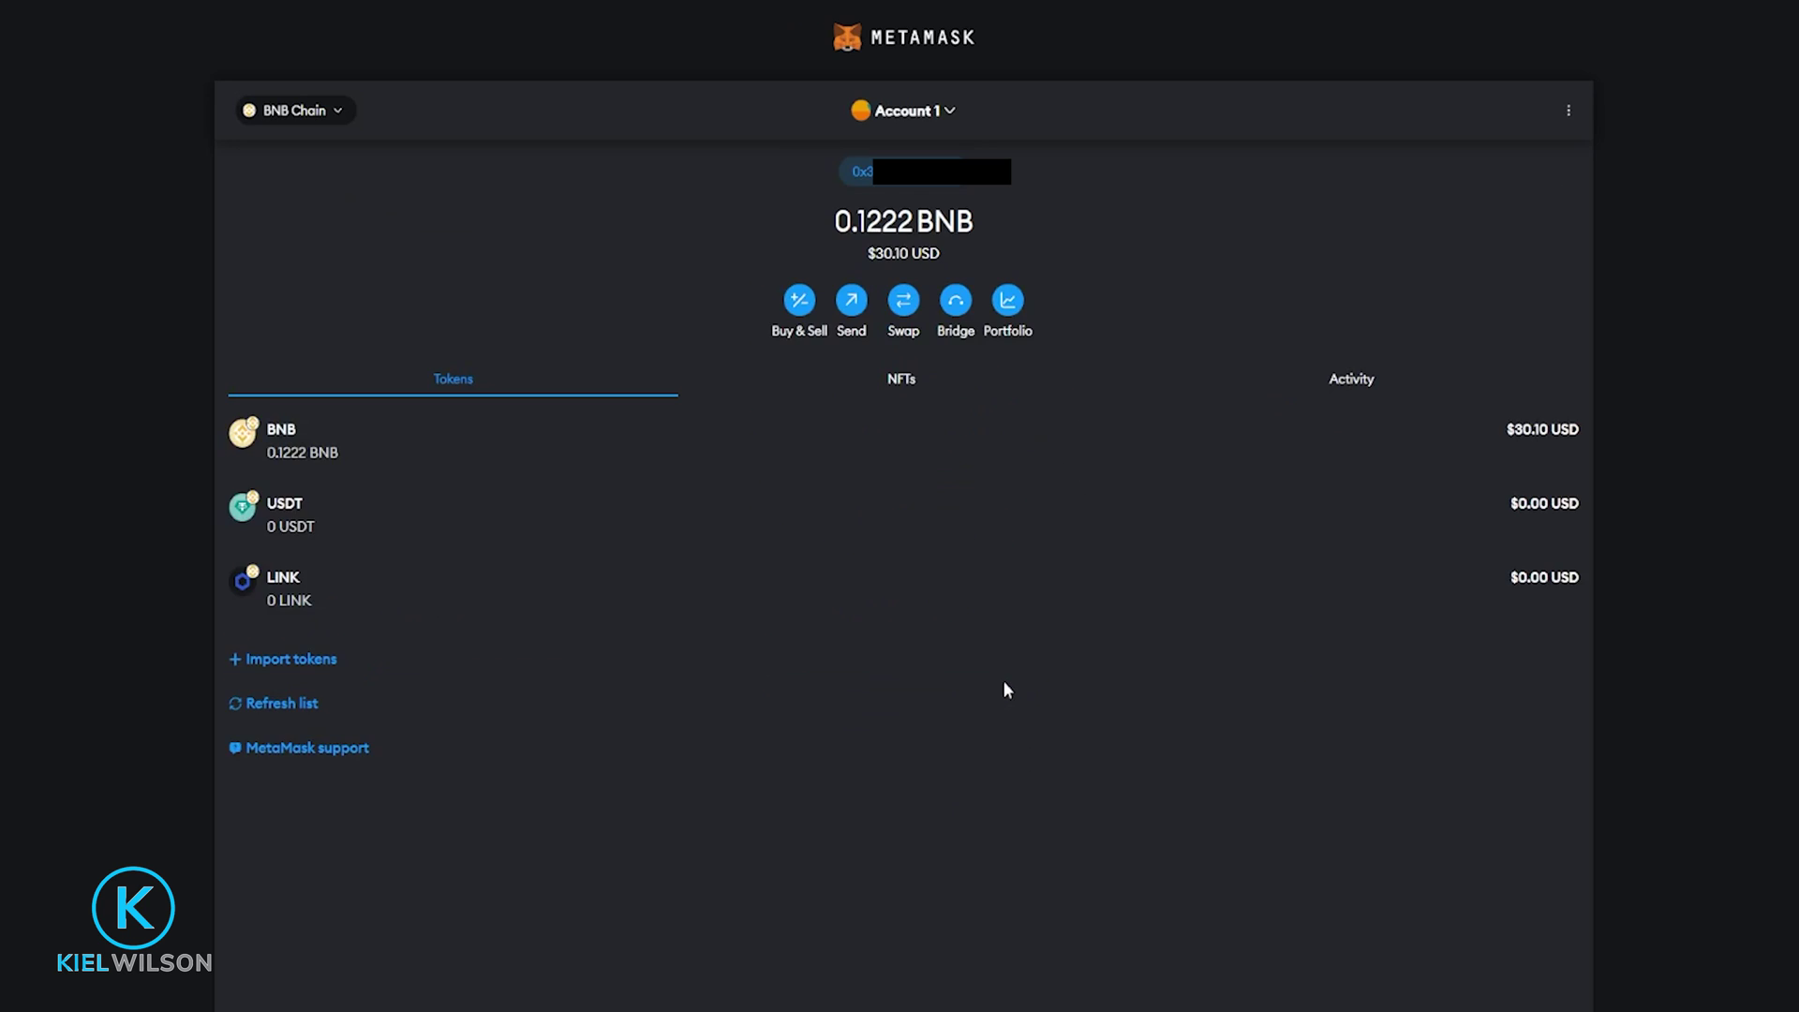